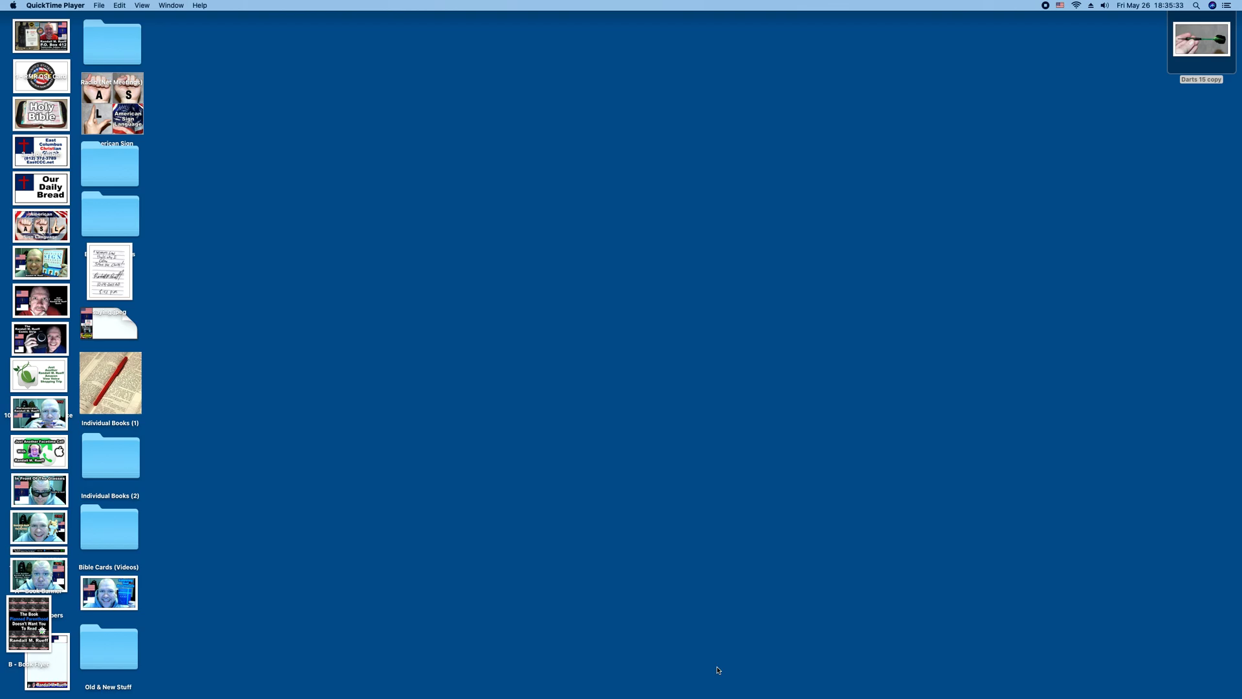
Open the Darts 15 copy photo from the desktop in Preview to view it, then quit Preview.
double_click(1176, 44)
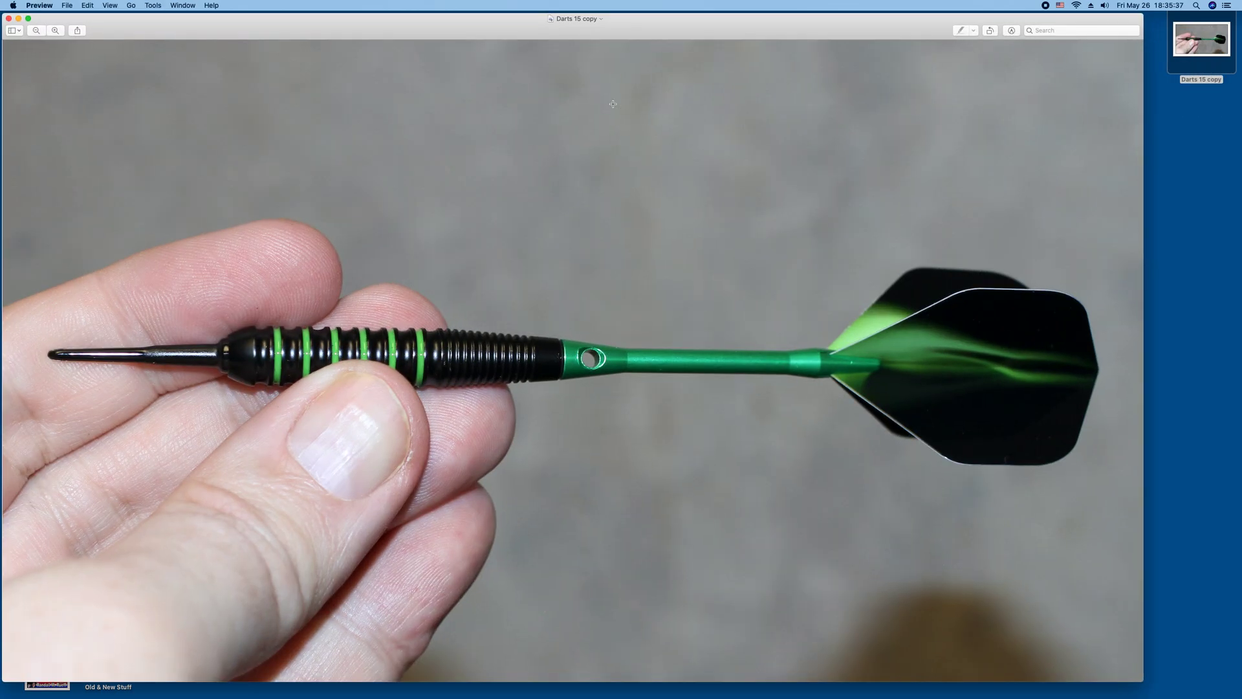
drag(471, 31, 487, 34)
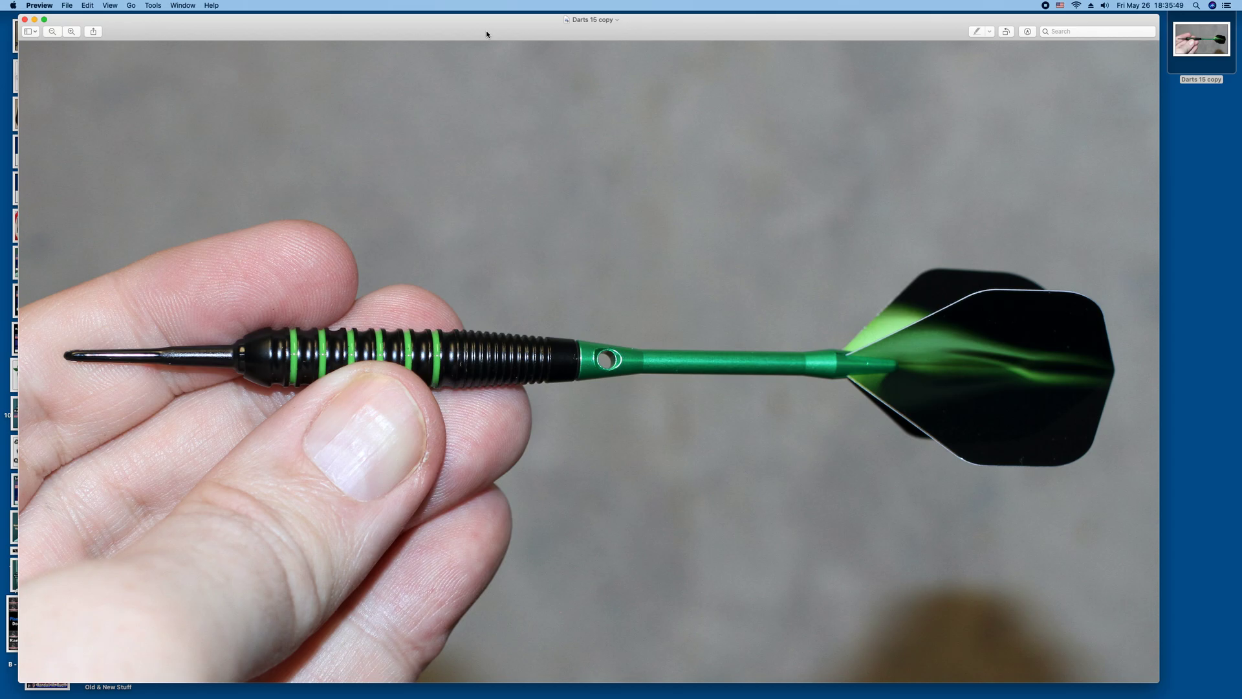
key(super+q)
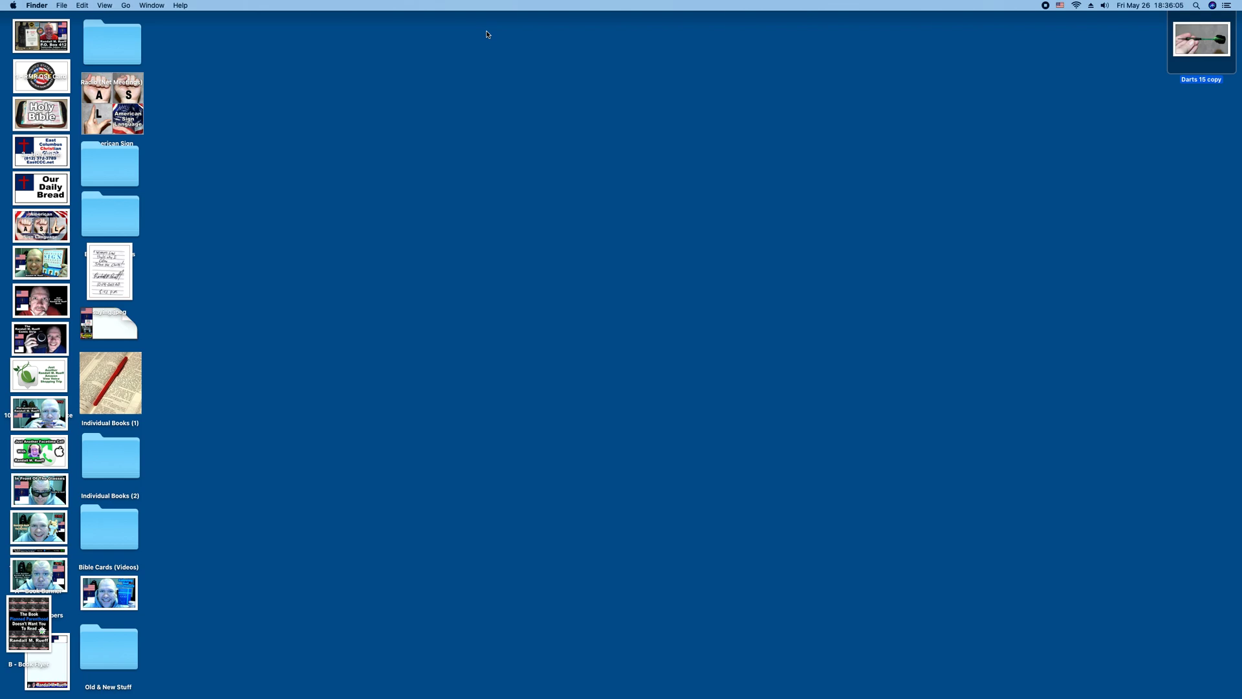
Duplicate the Darts 15 copy image file on the desktop.
click(1066, 59)
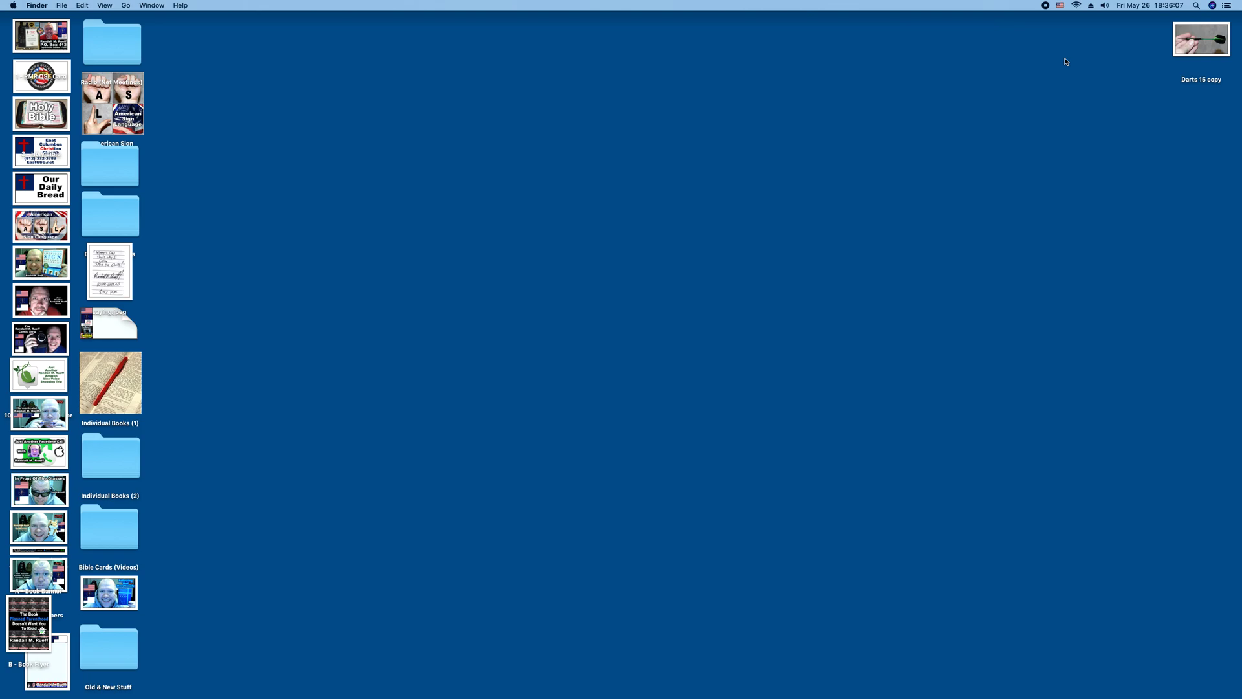
click(1191, 54)
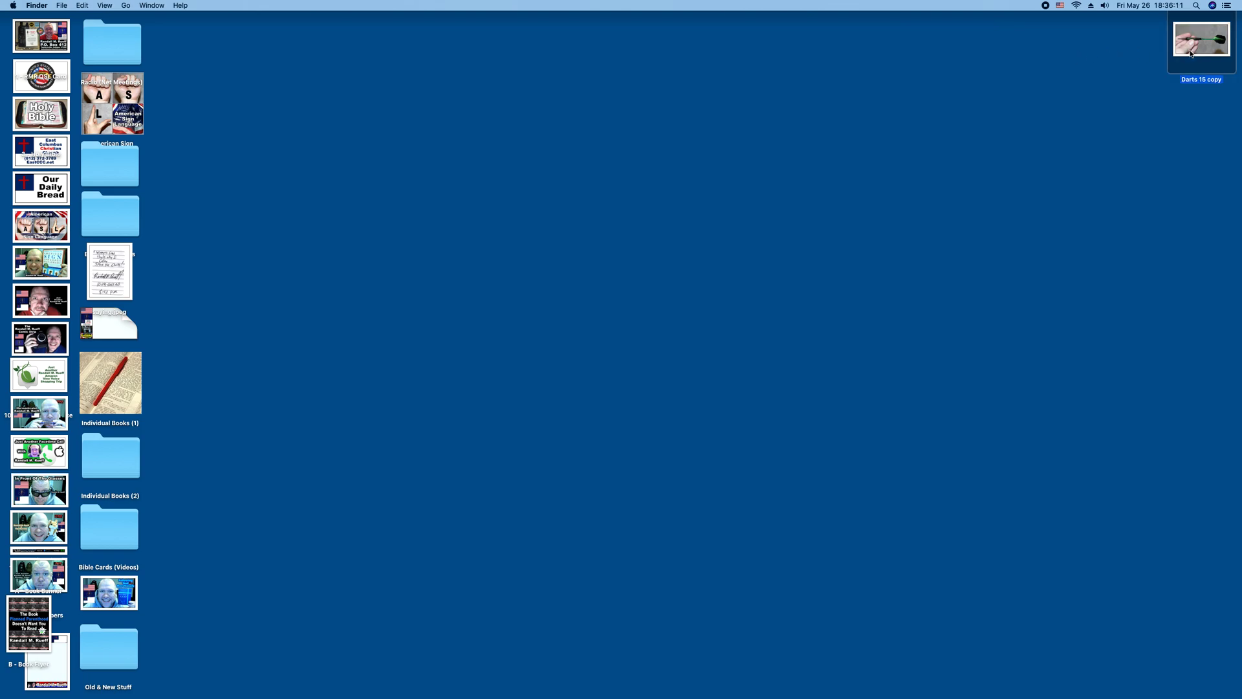
key(super+d)
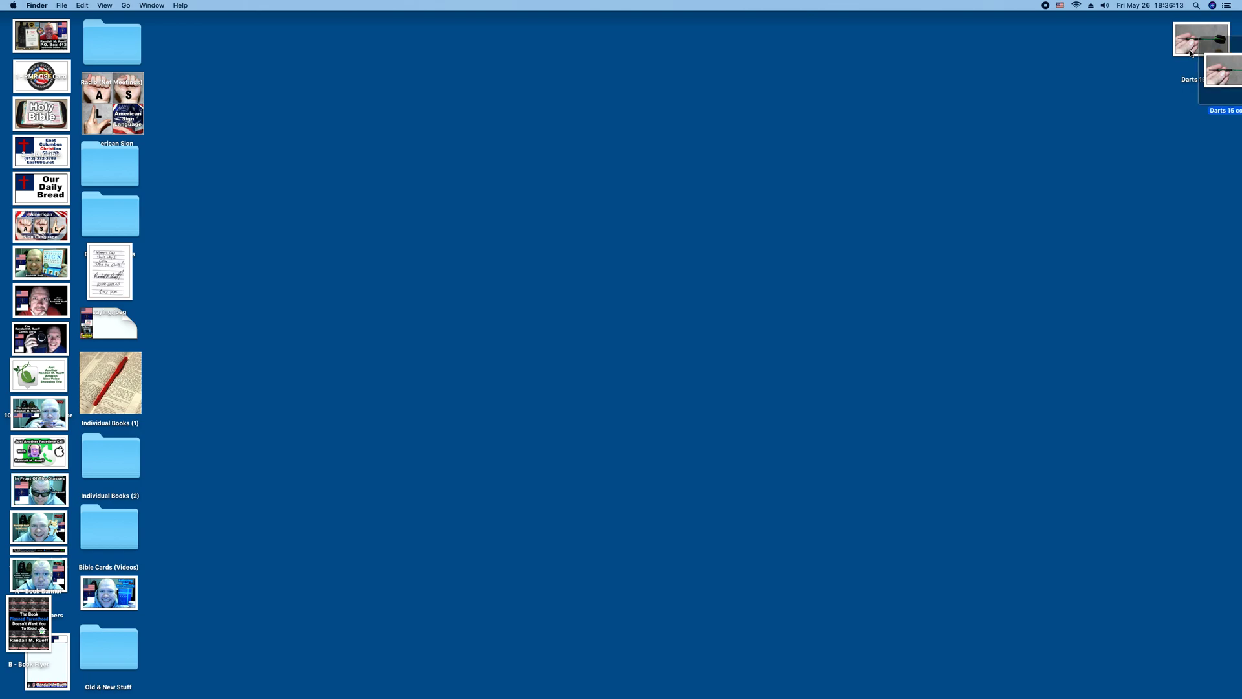
key(super+d)
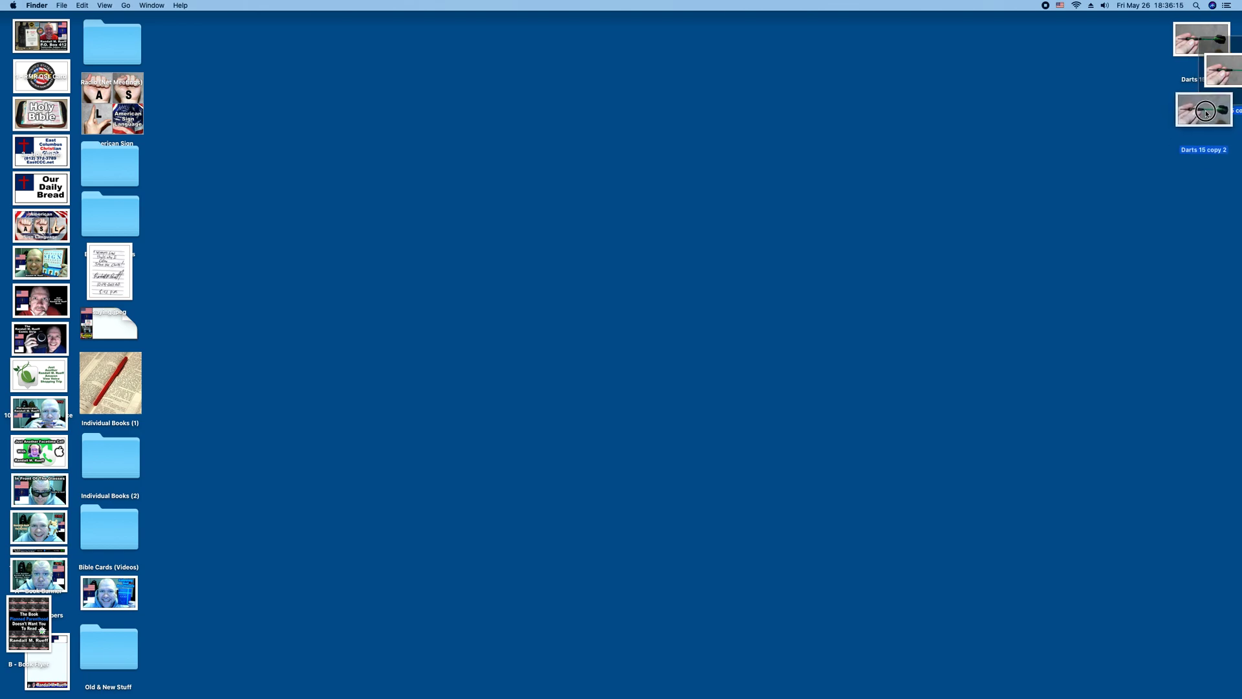
drag(1210, 110, 1207, 110)
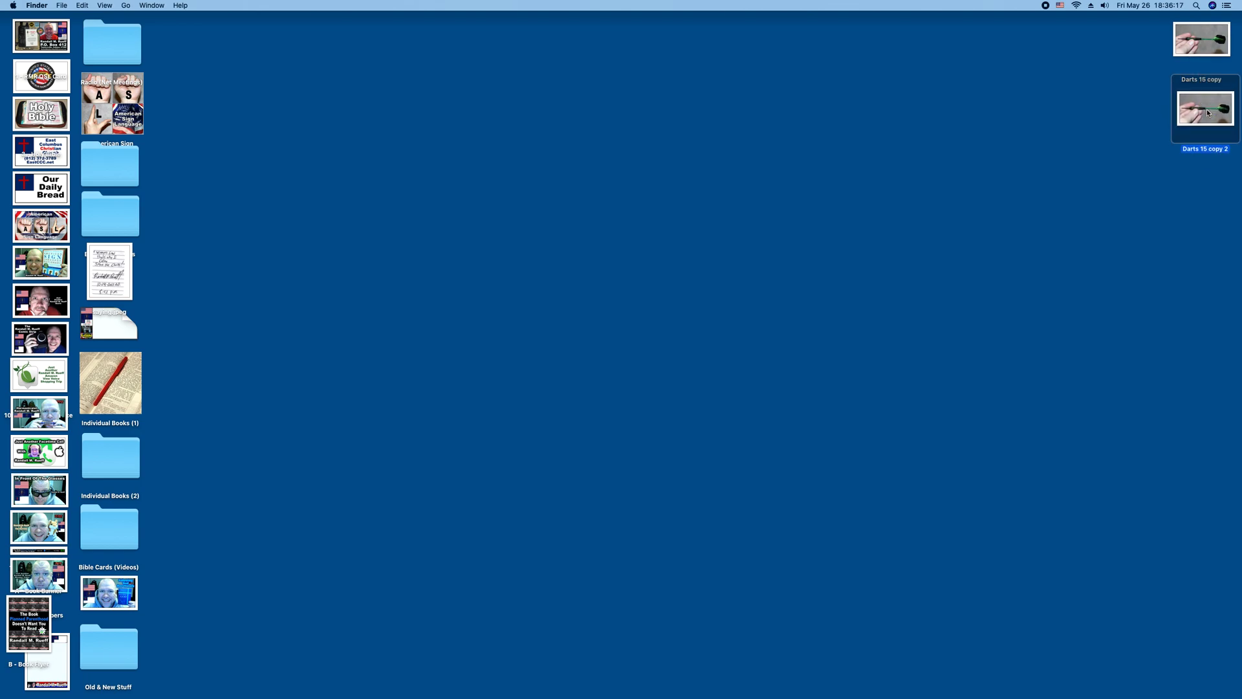
Open the Darts 15 copy 2 file in Preview, copy the whole image to the clipboard, and quit Preview.
double_click(1207, 113)
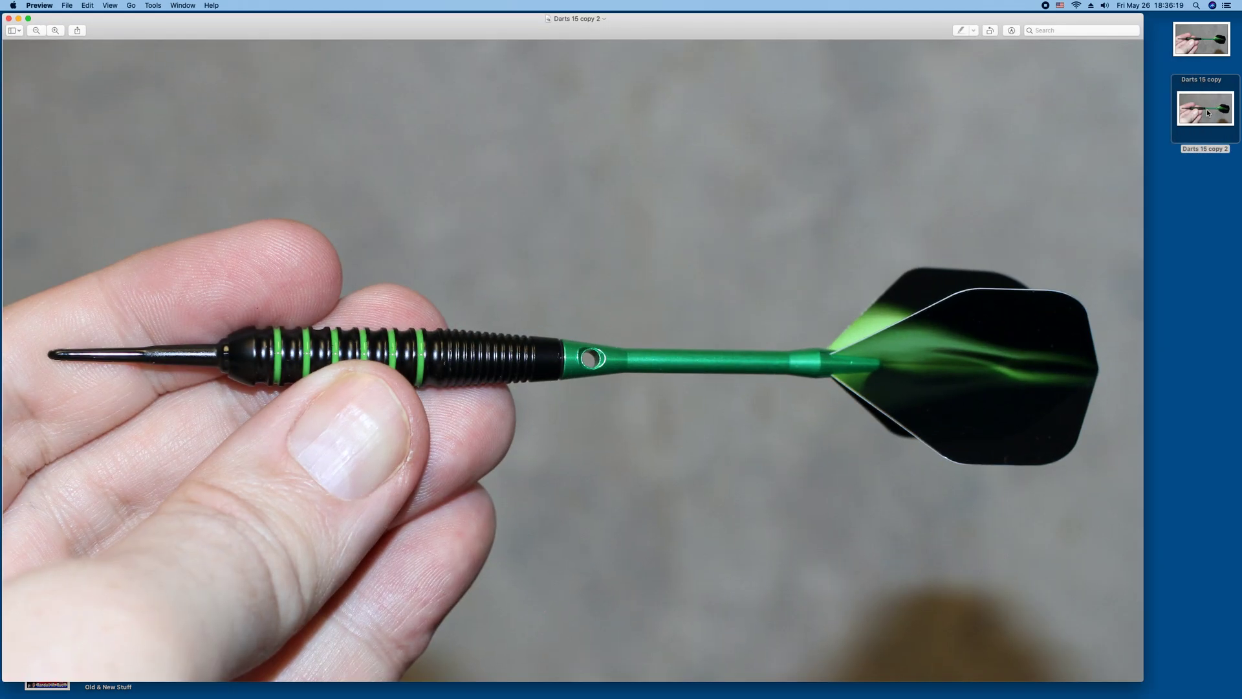
key(super+a)
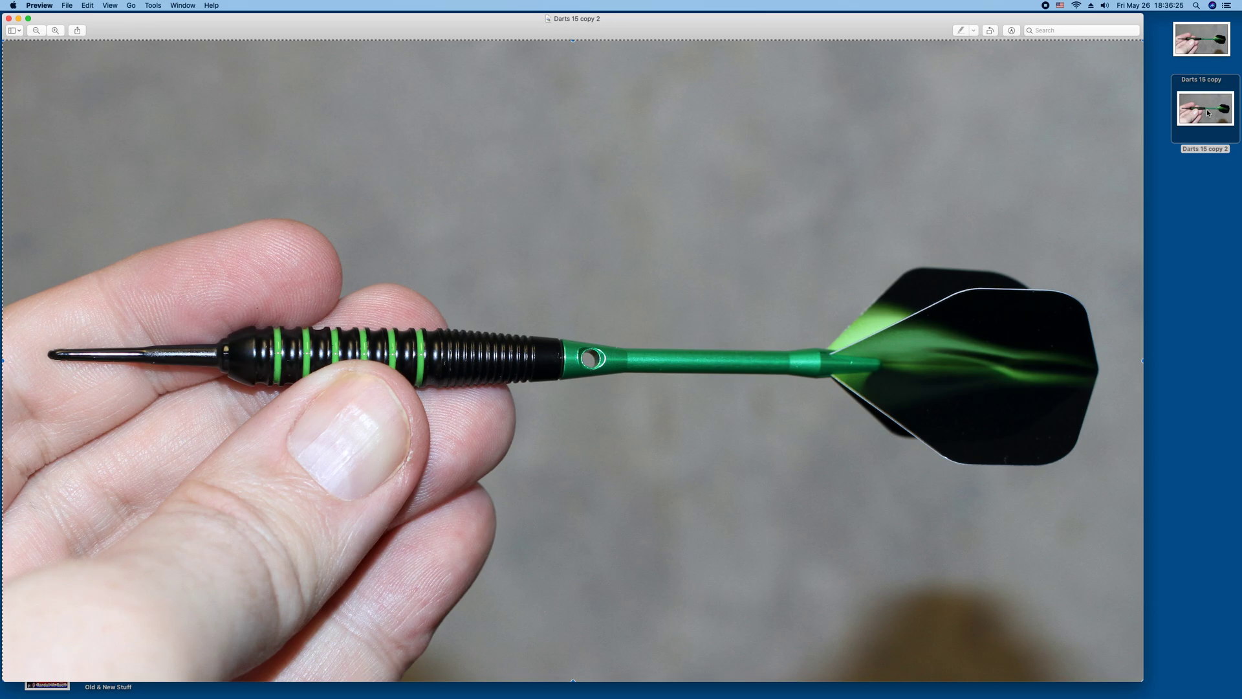
key(super+c)
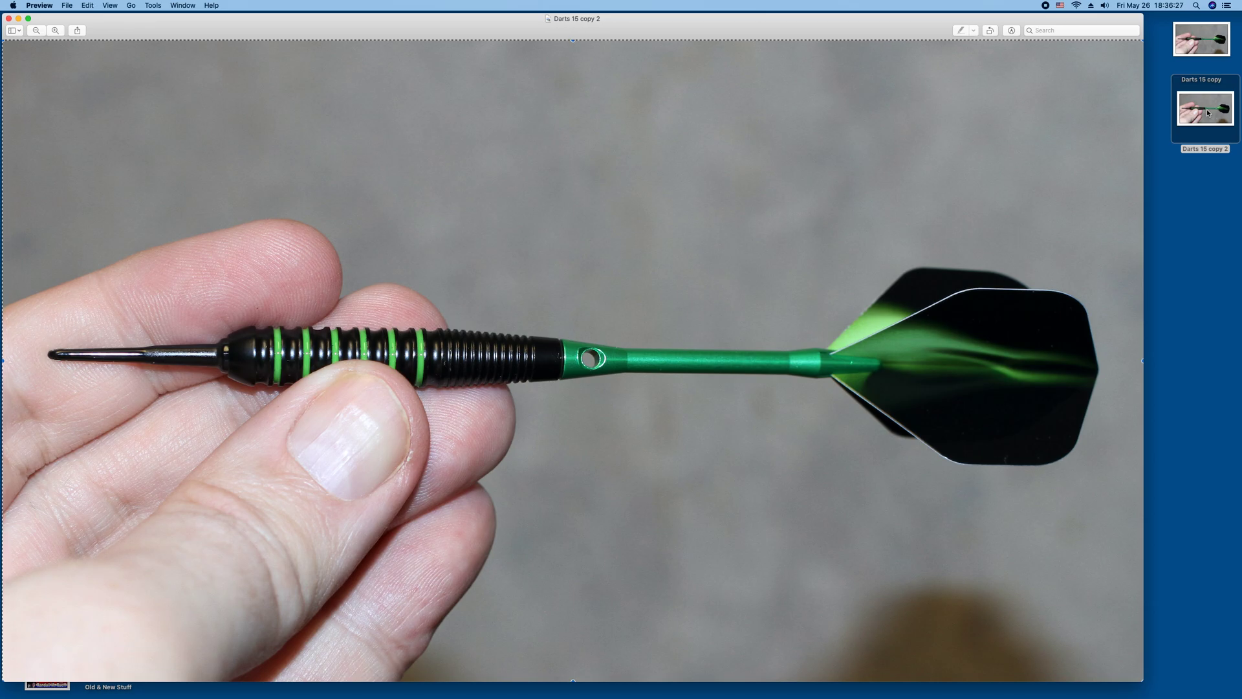
key(super+q)
Launch Affinity Photo and open the Darts 15 copy 2 image from the desktop.
mouse_move(1240, 158)
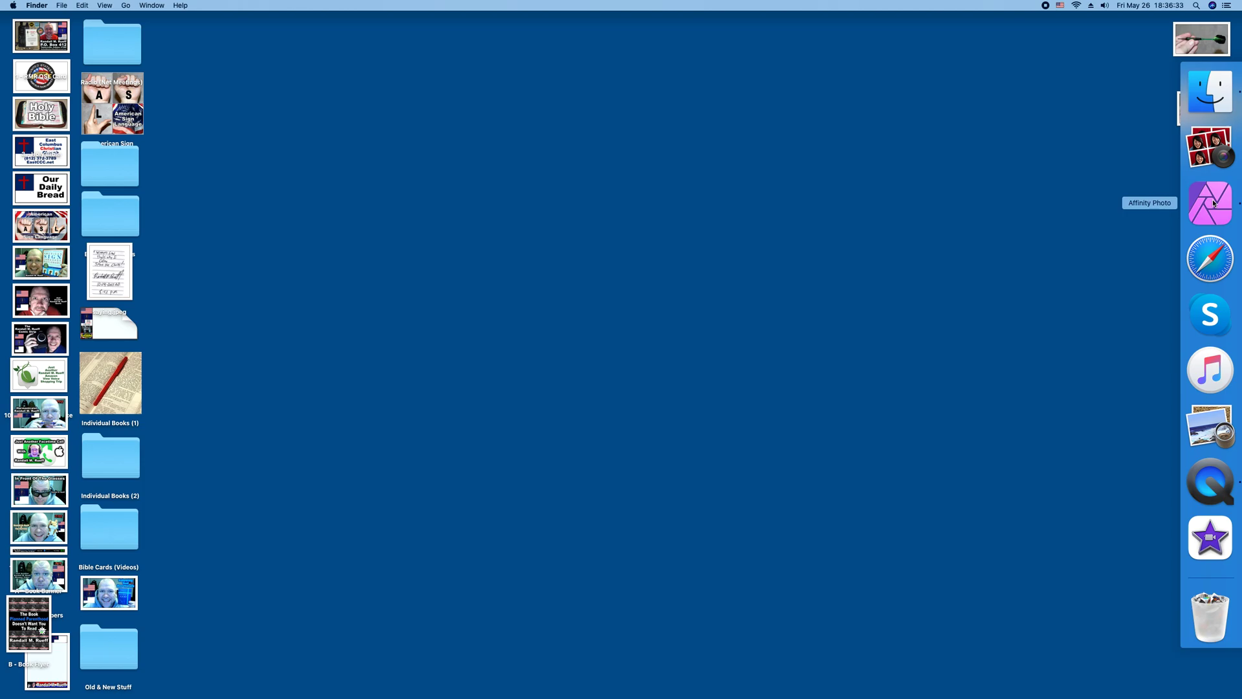
click(1213, 202)
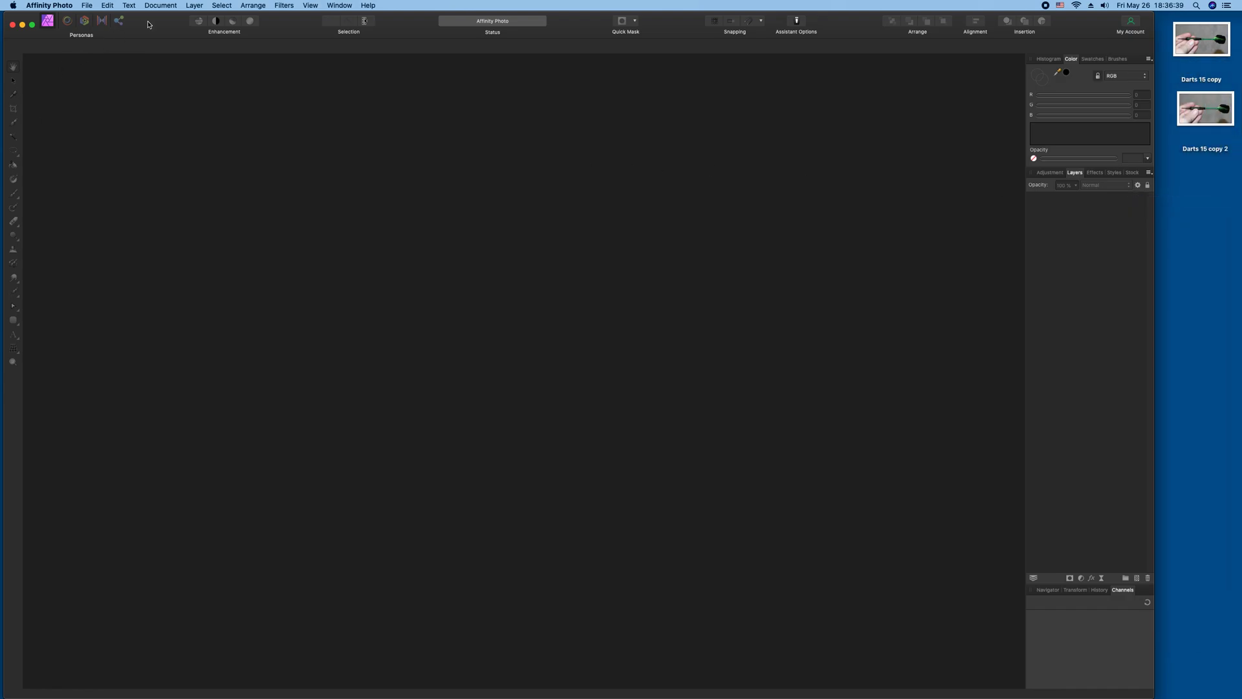
drag(154, 24, 152, 37)
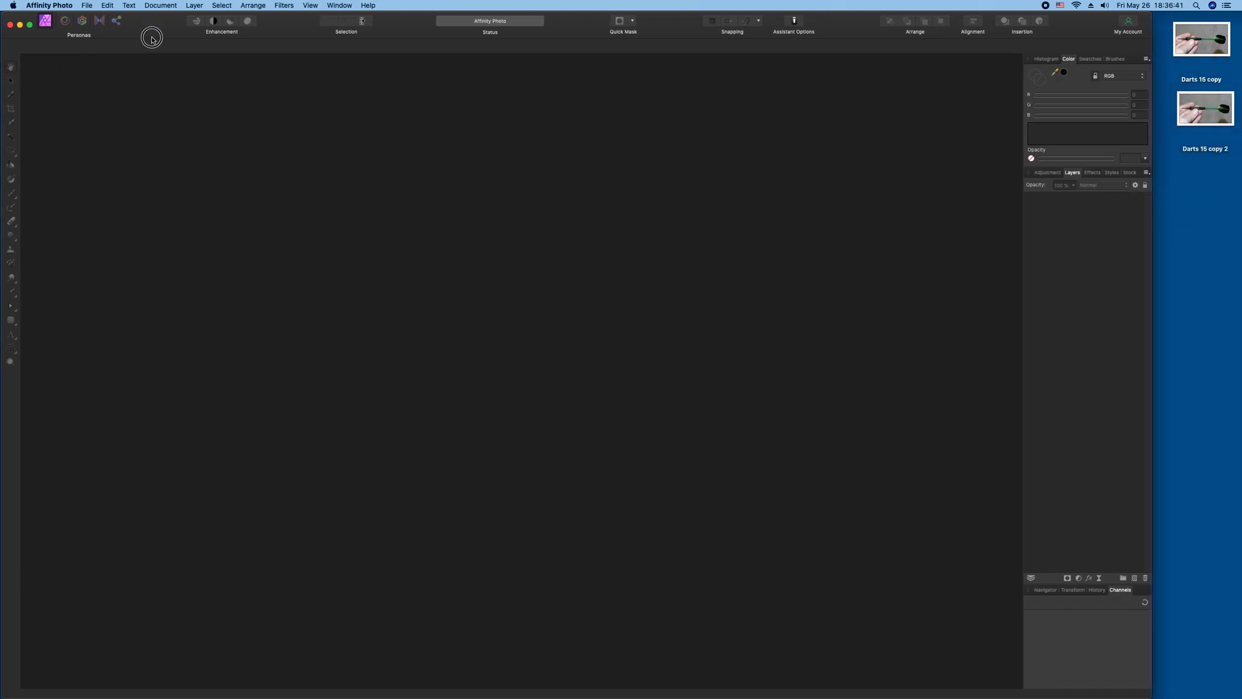
click(94, 4)
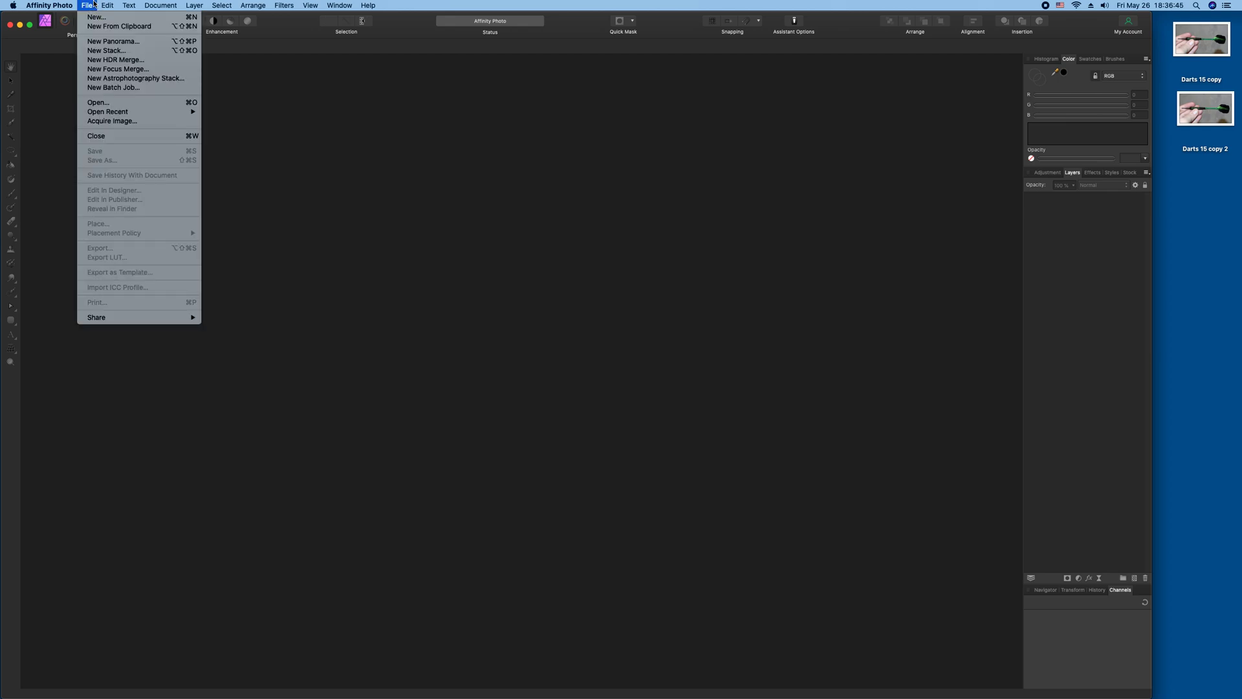
click(90, 102)
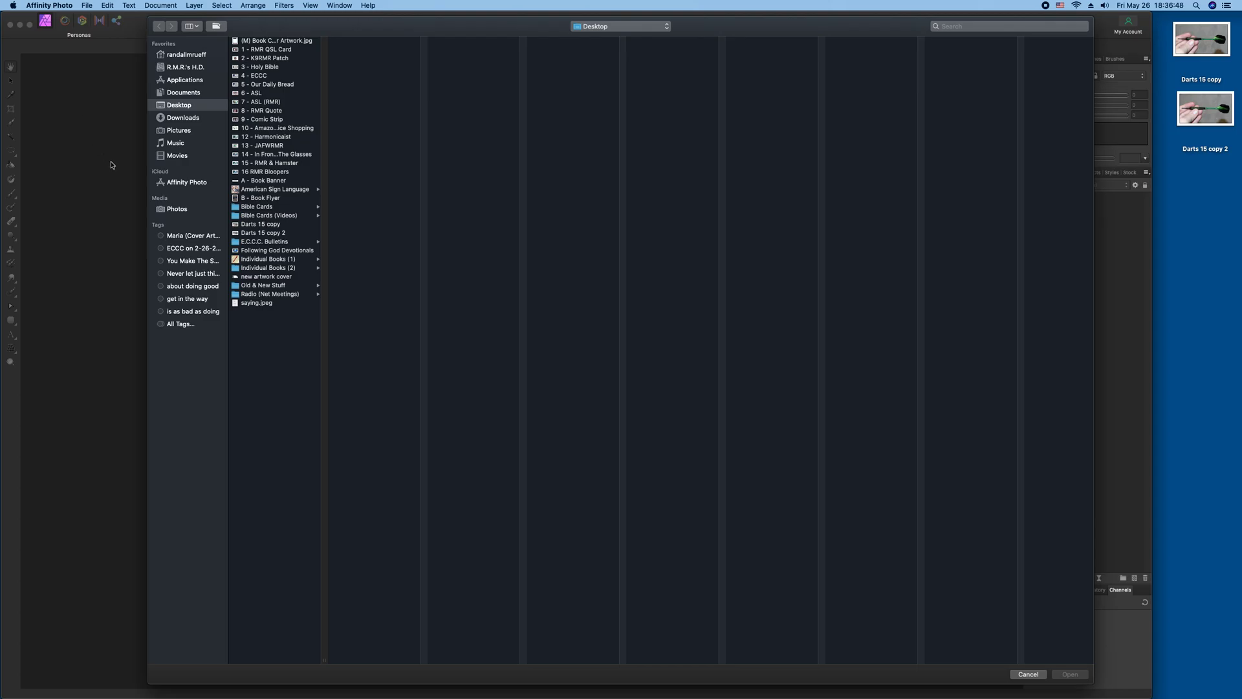
click(266, 233)
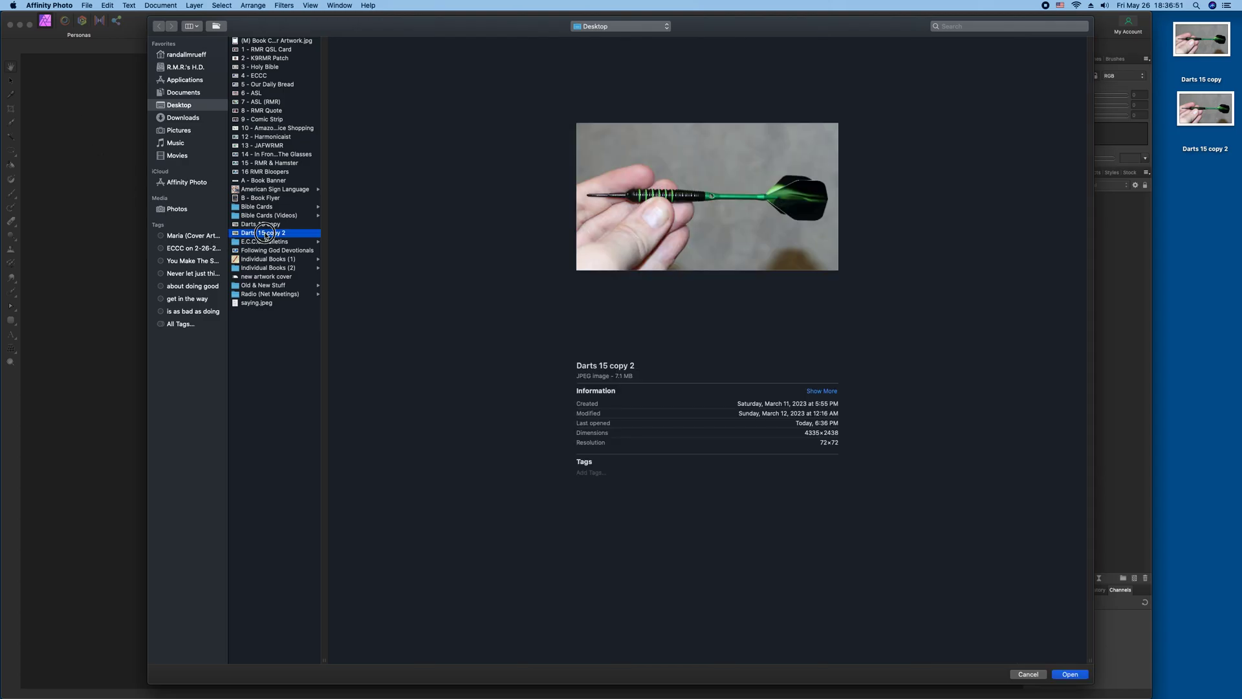
double_click(266, 233)
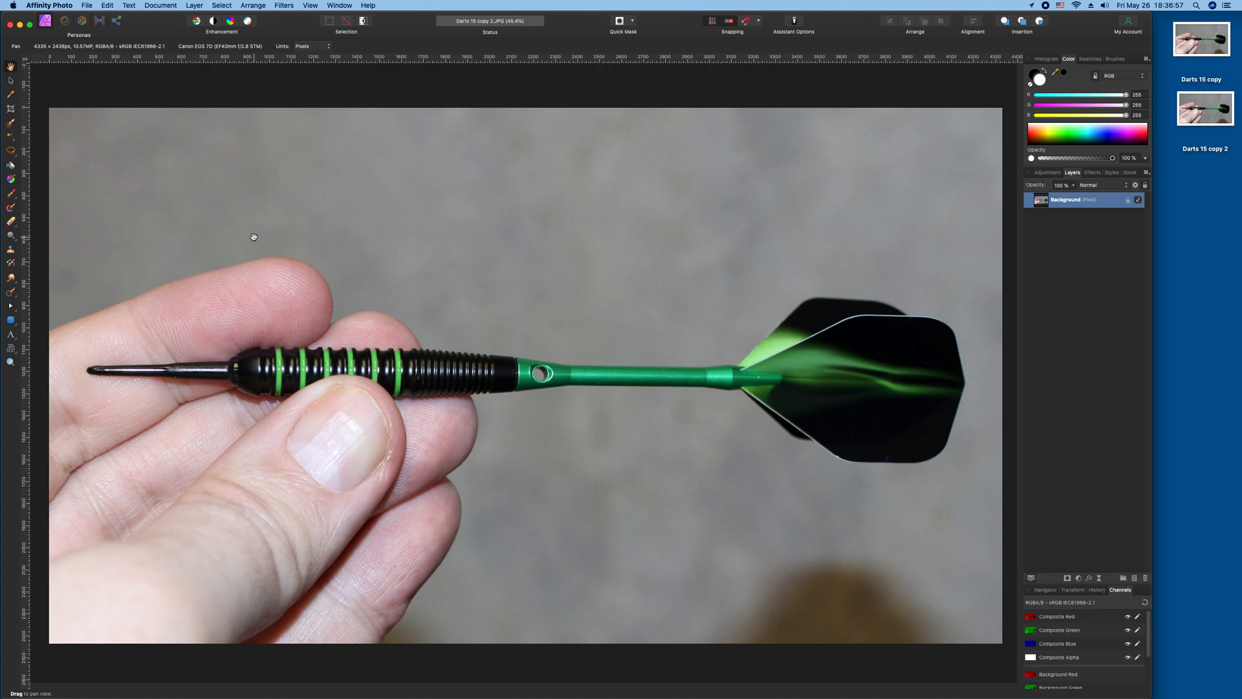
Paste the copied image as a new layer, tint it red from the colour spectrum, and deselect it.
key(super+v)
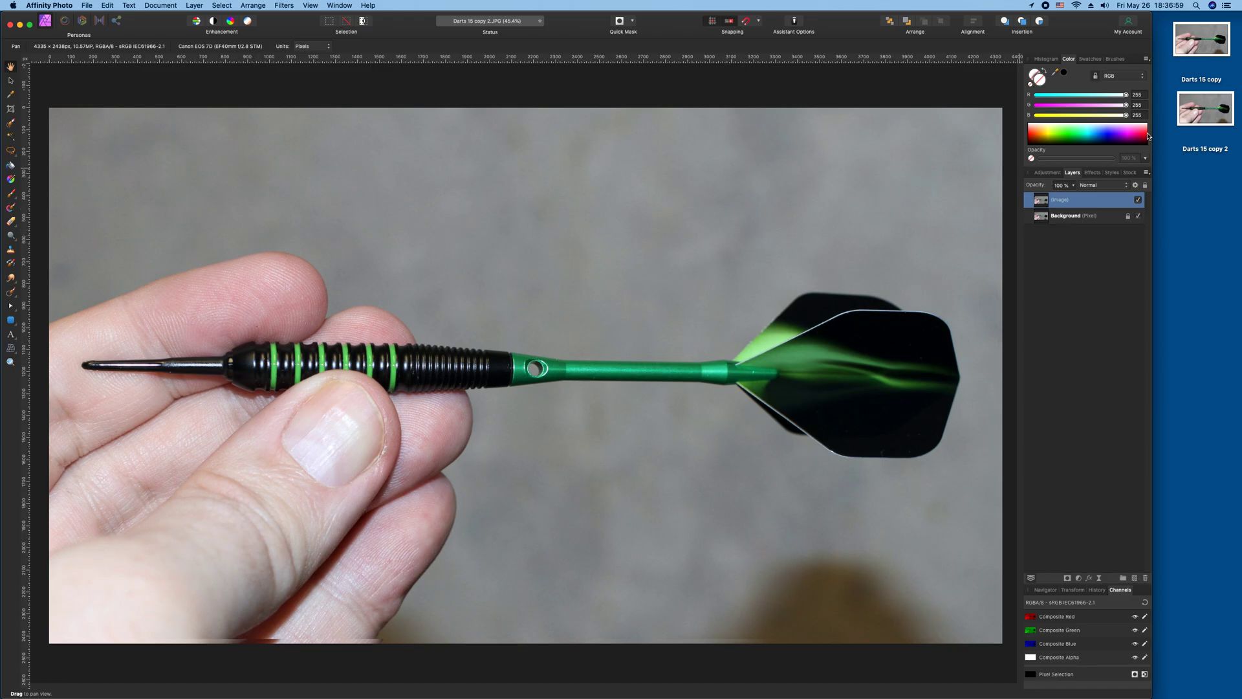
click(1148, 135)
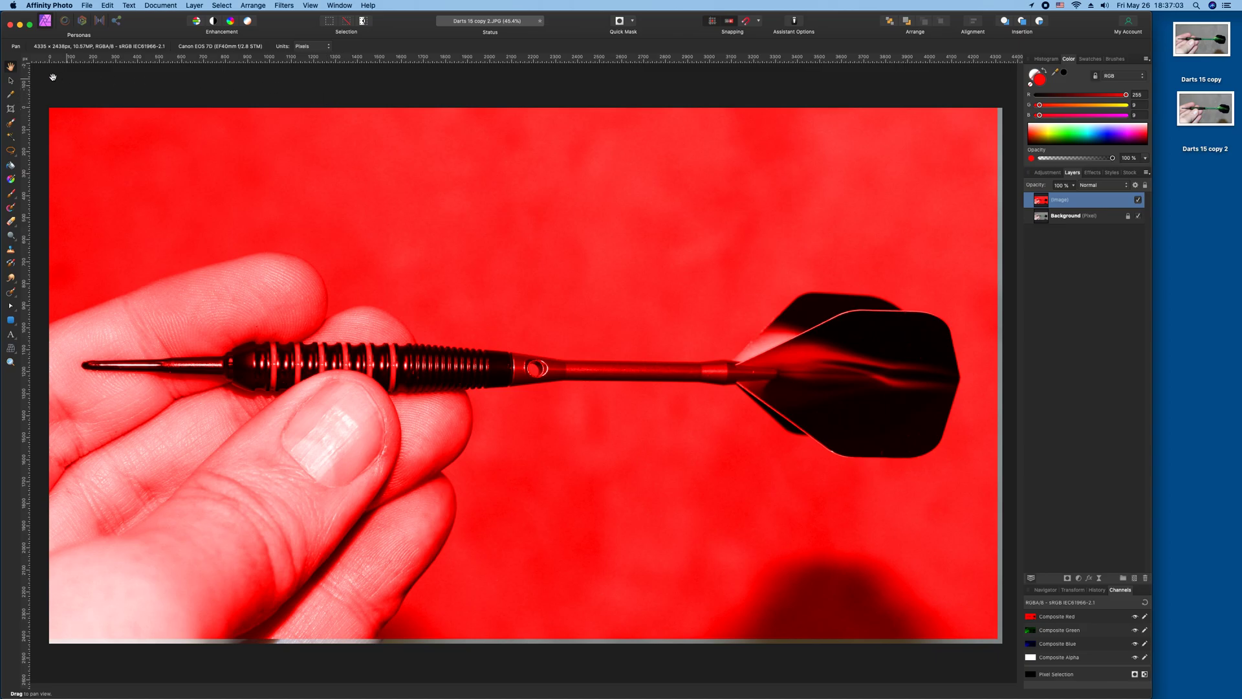
click(11, 80)
click(58, 88)
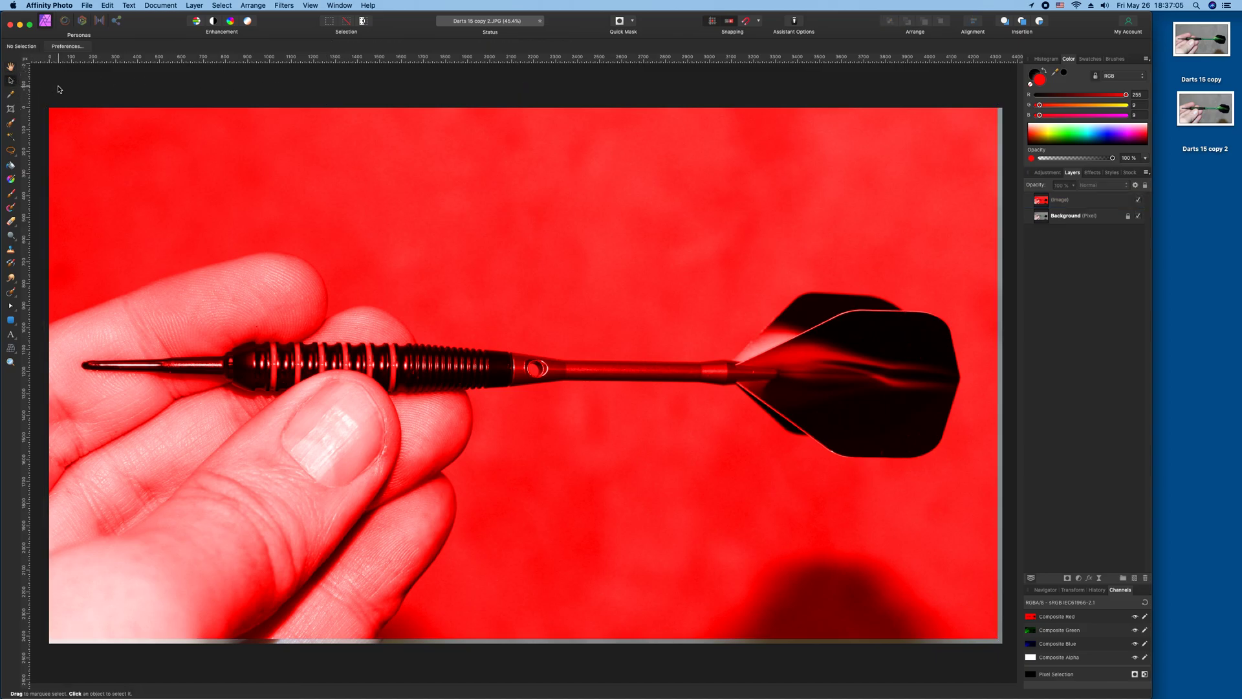
Save the document flattened.
key(super+s)
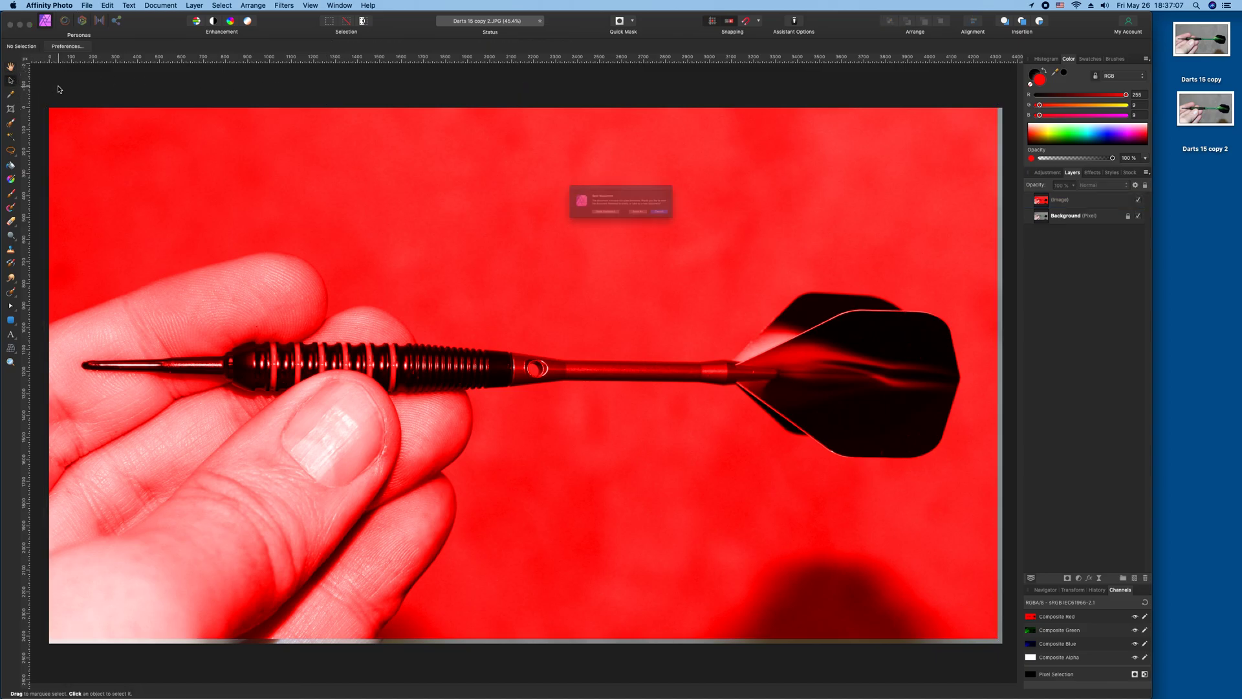
click(595, 223)
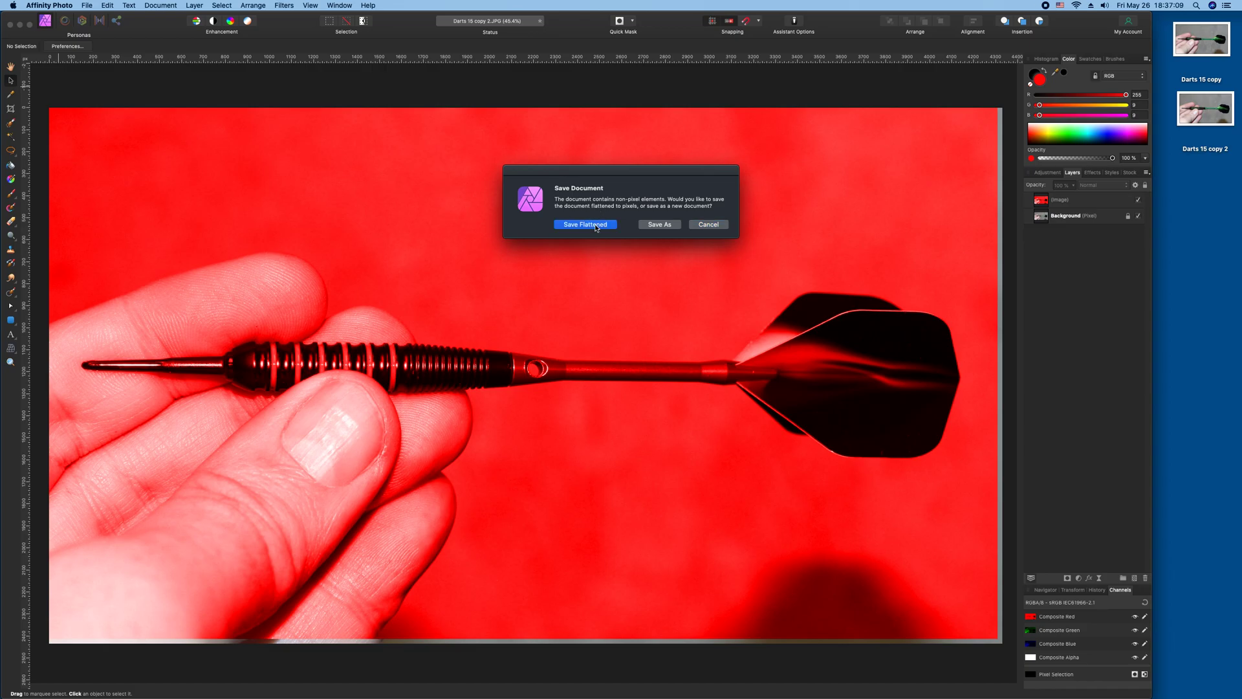
Paste the image again as a new layer and tint it blue from the colour spectrum.
key(super+v)
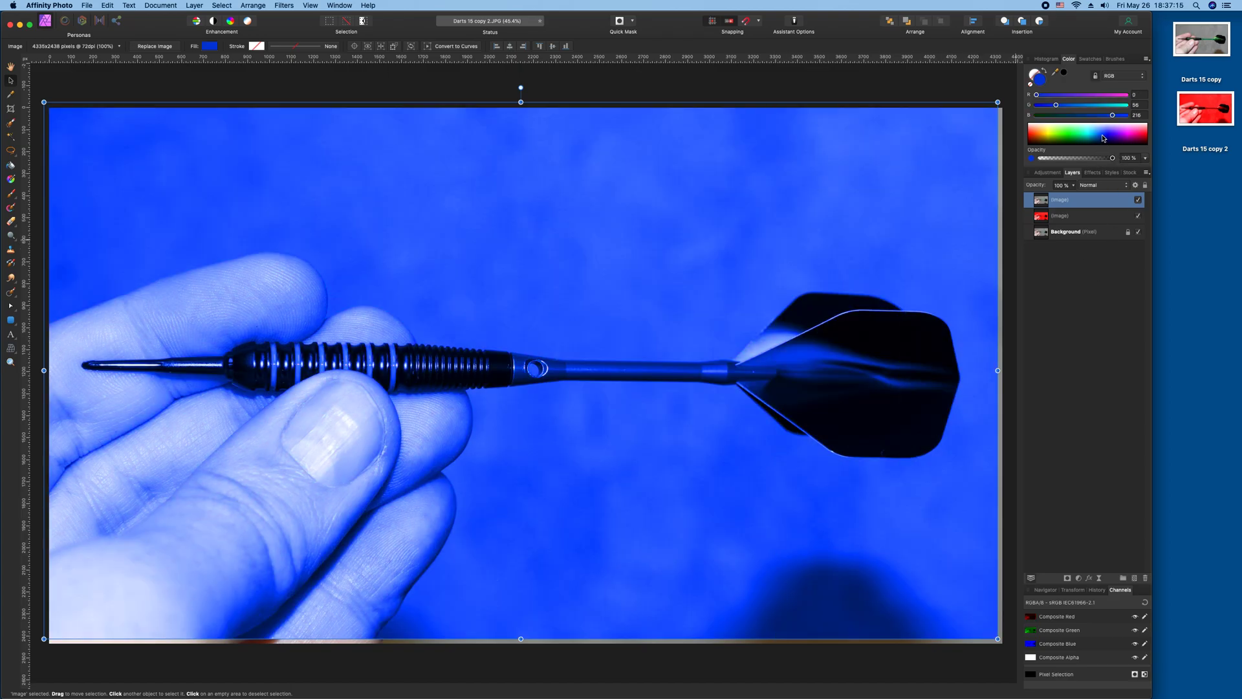
click(1102, 139)
Set the blue layer's opacity to 80 %.
click(1114, 161)
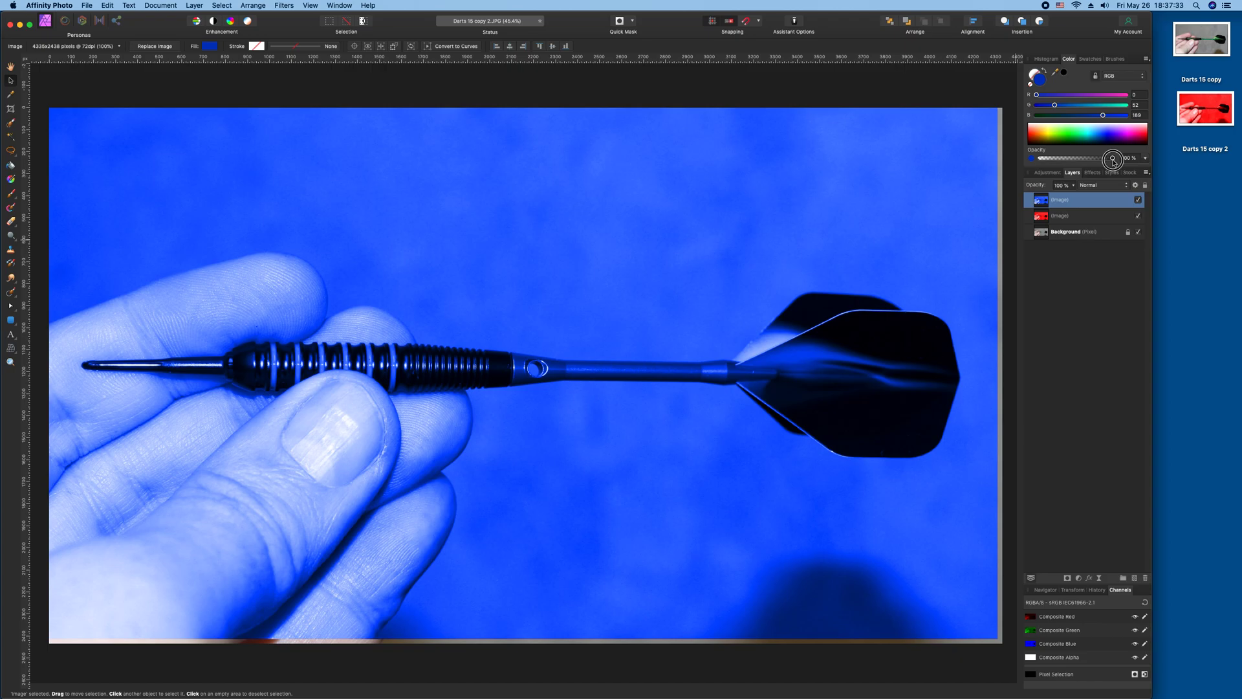
drag(1113, 160, 1086, 170)
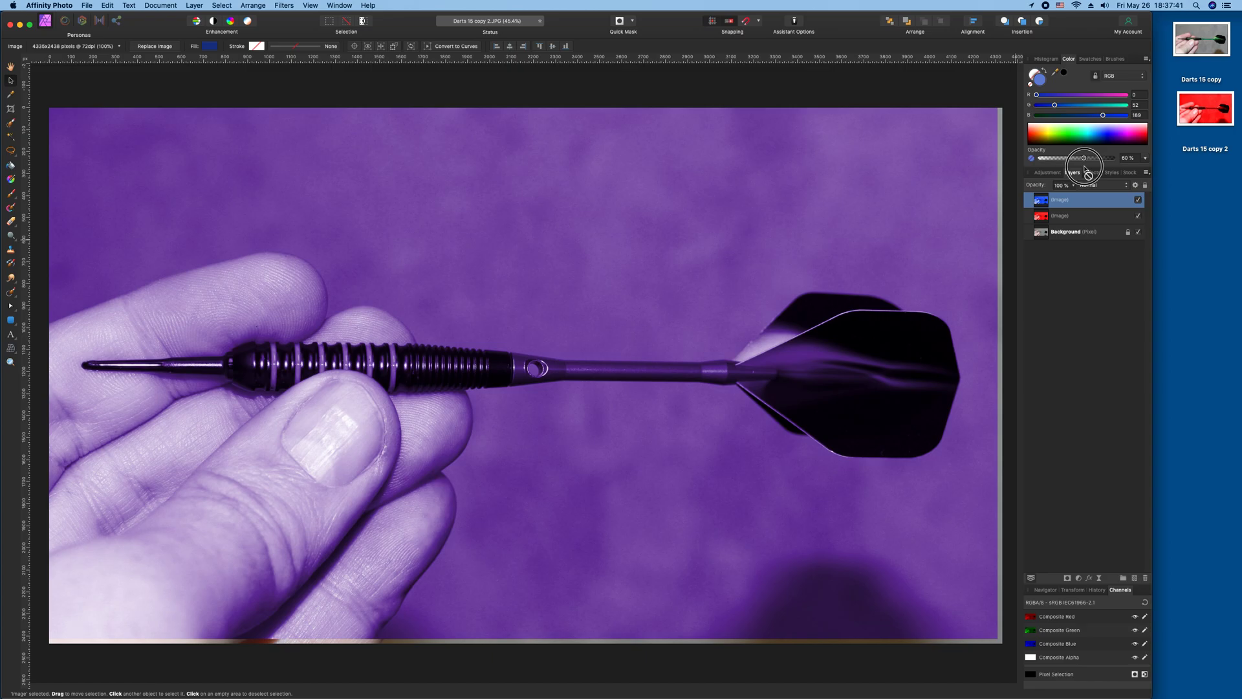
drag(1085, 167, 1085, 168)
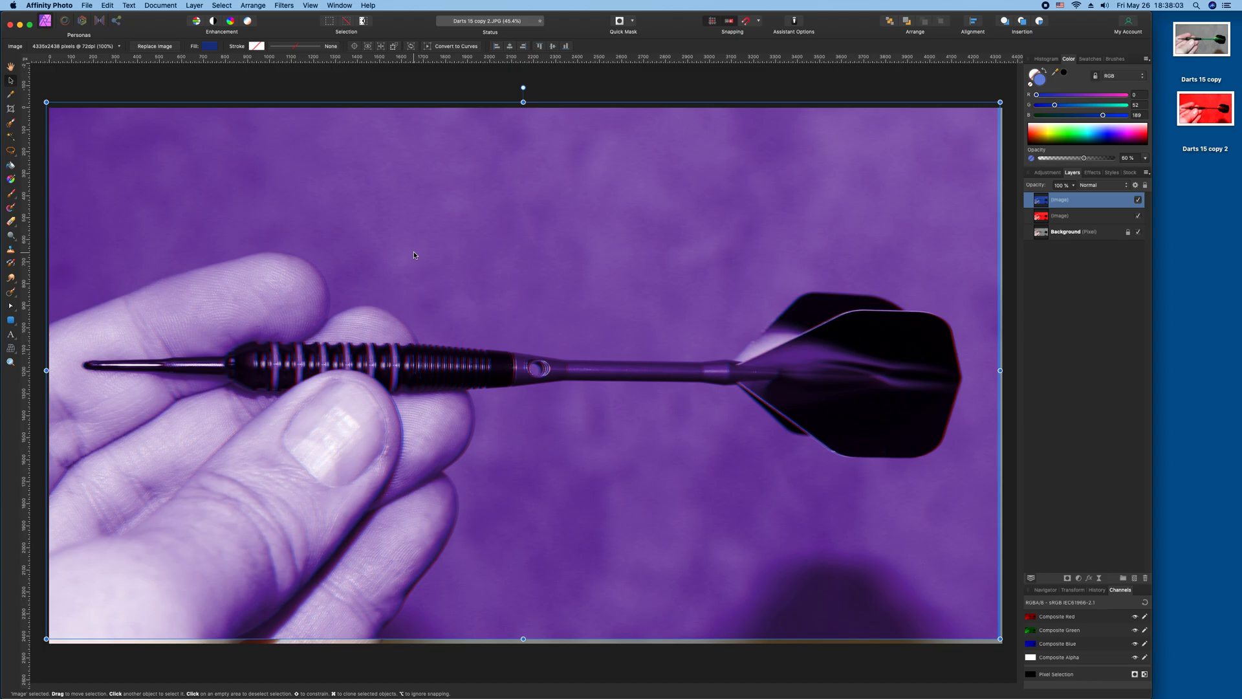
Nudge the blue image layer back and forth horizontally, ending a few pixels left of its original position.
key(Right)
key(Right)
key(Right)
key(Right)
key(Right)
key(Right)
key(Right)
key(Right)
key(Right)
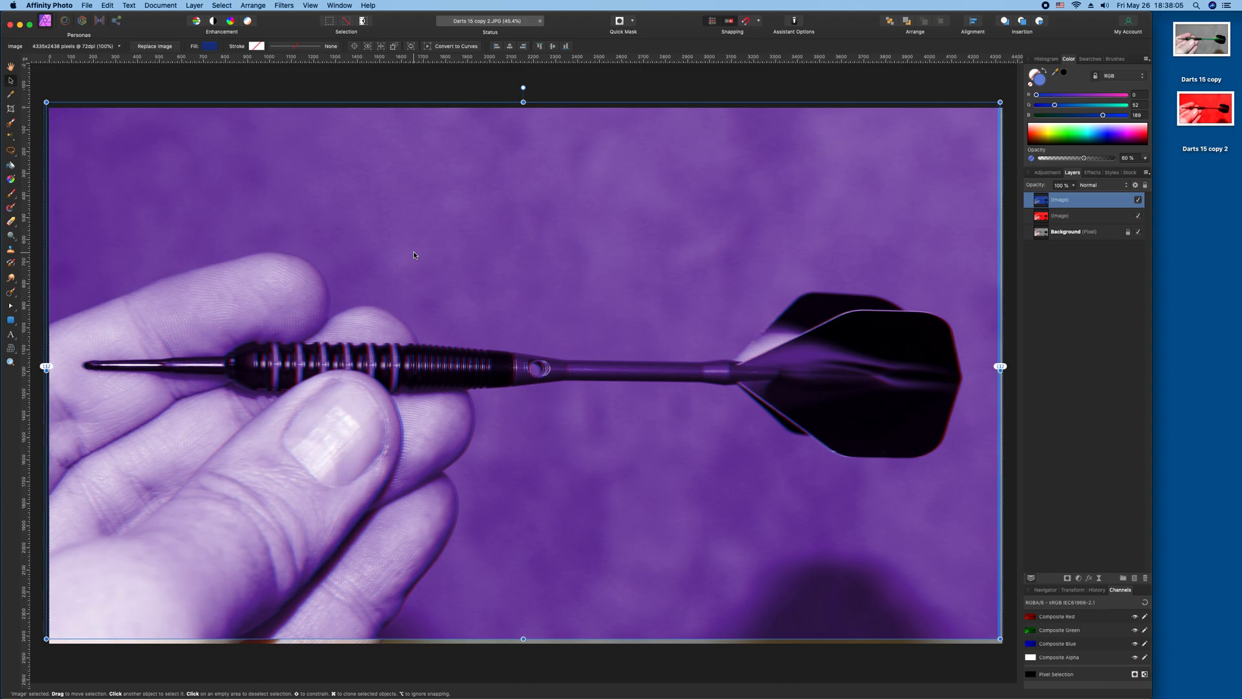
key(Right)
key(Right)
key(Right)
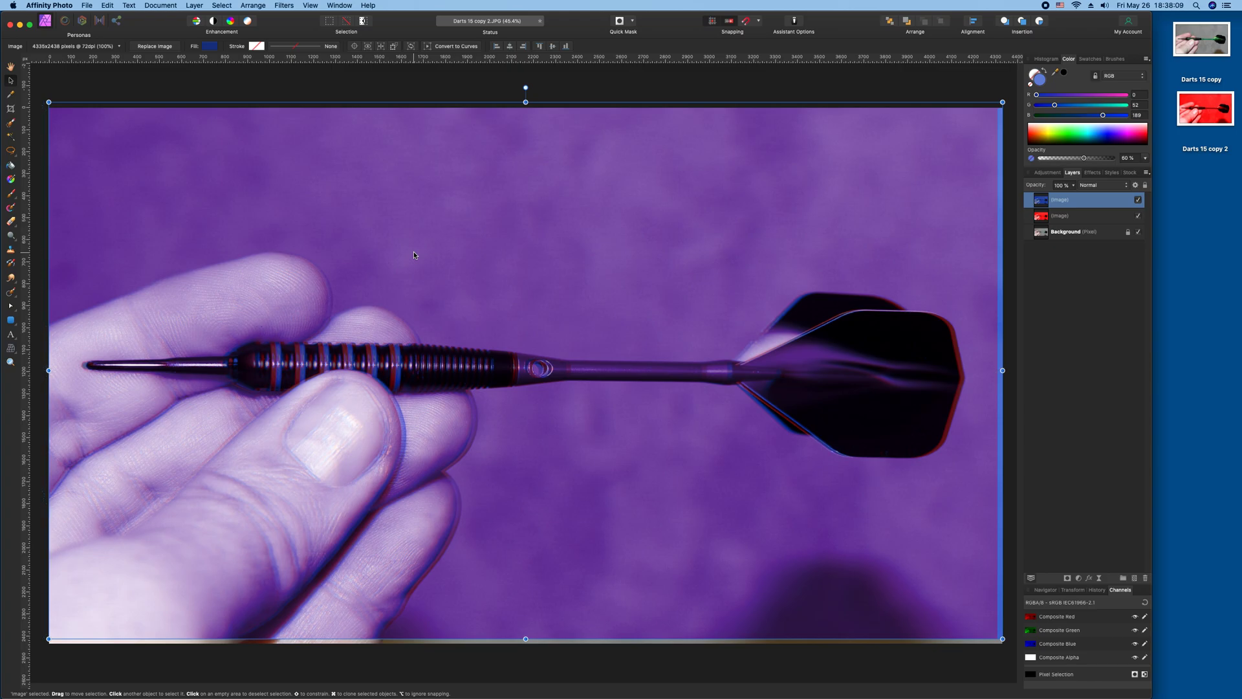
key(Left)
key(Left)
key(Left)
key(Left)
key(Left)
key(Left)
key(Left)
key(Left)
key(Left)
key(Left)
key(Left)
key(Left)
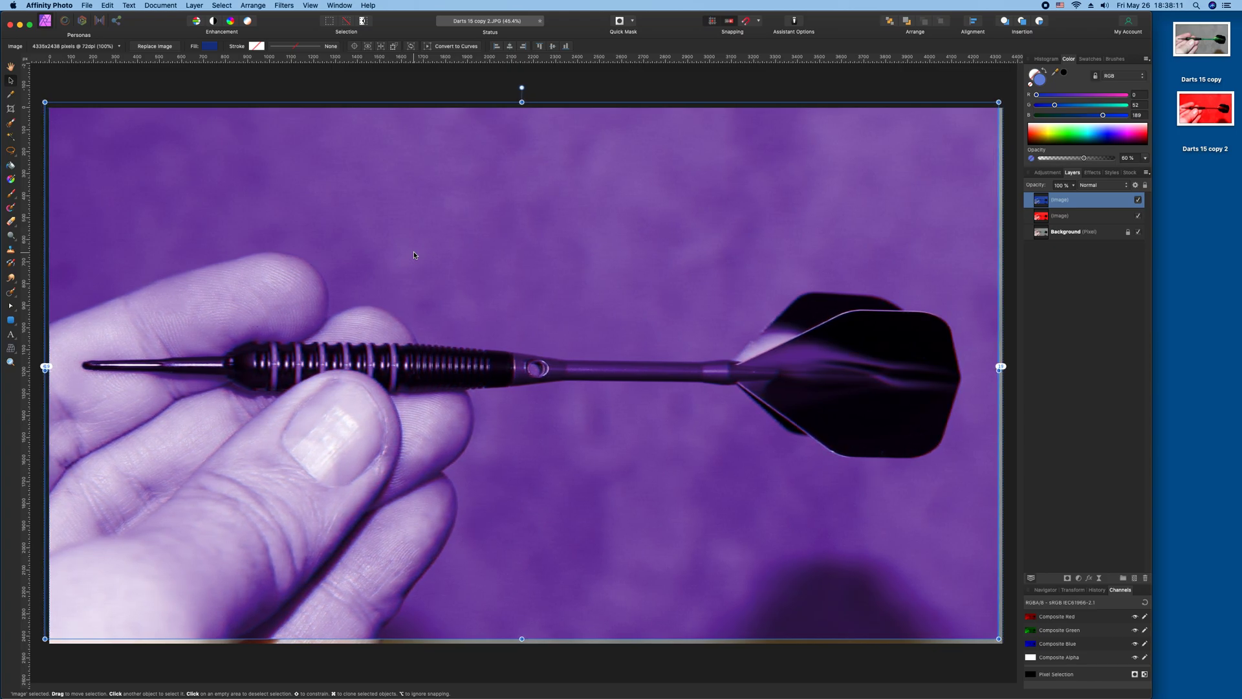
key(Left)
key(Left)
key(Left)
key(Left)
key(Left)
key(Left)
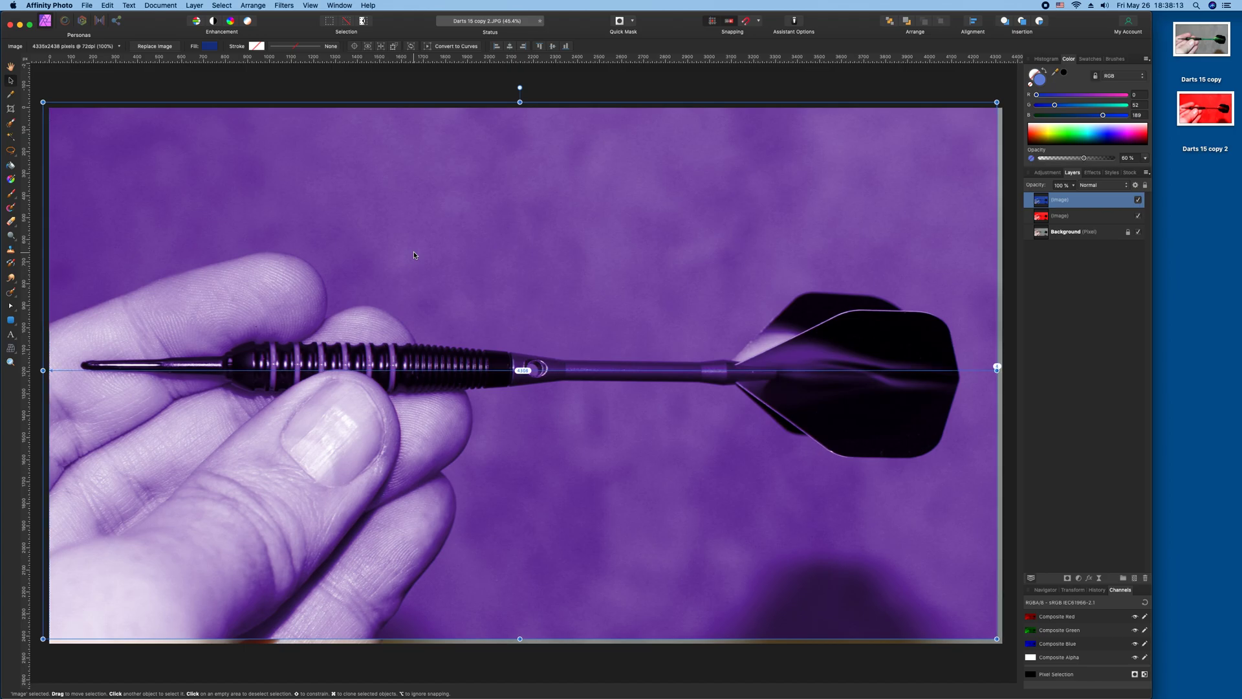
key(Left)
key(Left)
key(Left)
key(Left)
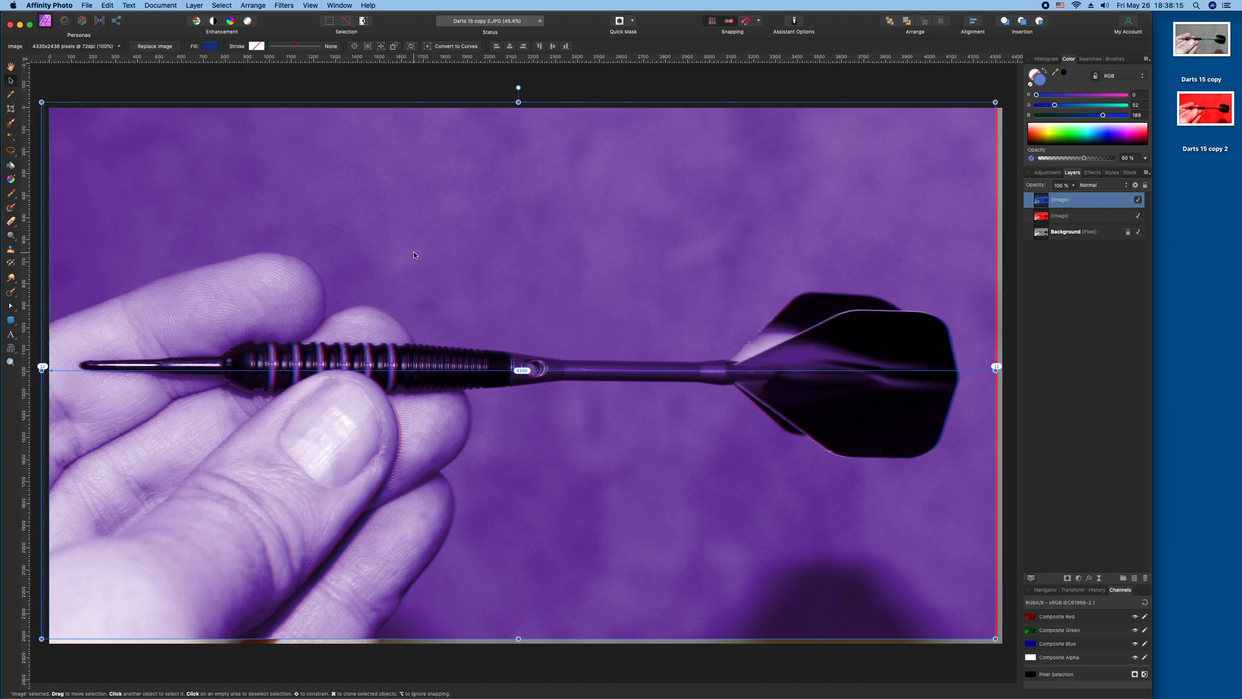
key(Left)
key(Left)
key(Left)
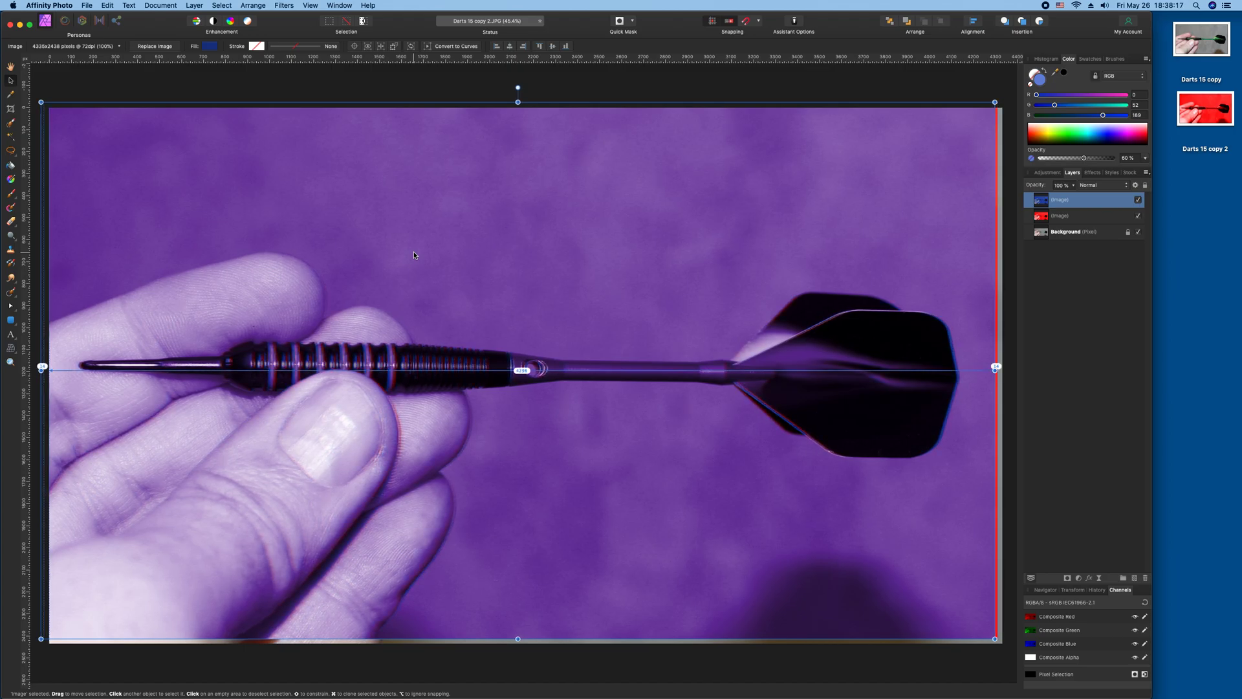
key(Left)
key(Left)
key(Right)
key(Right)
key(Right)
key(Right)
key(Right)
key(Right)
key(Right)
key(Right)
key(Right)
key(Right)
key(Right)
key(Right)
key(Right)
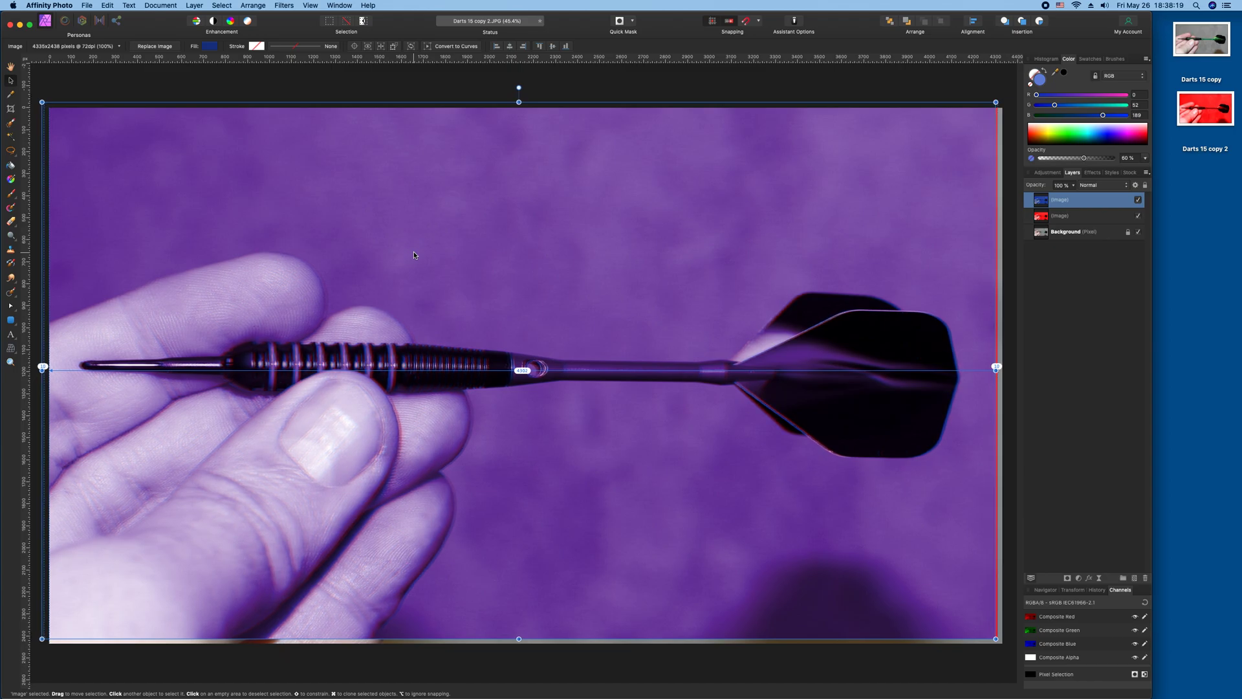
key(Right)
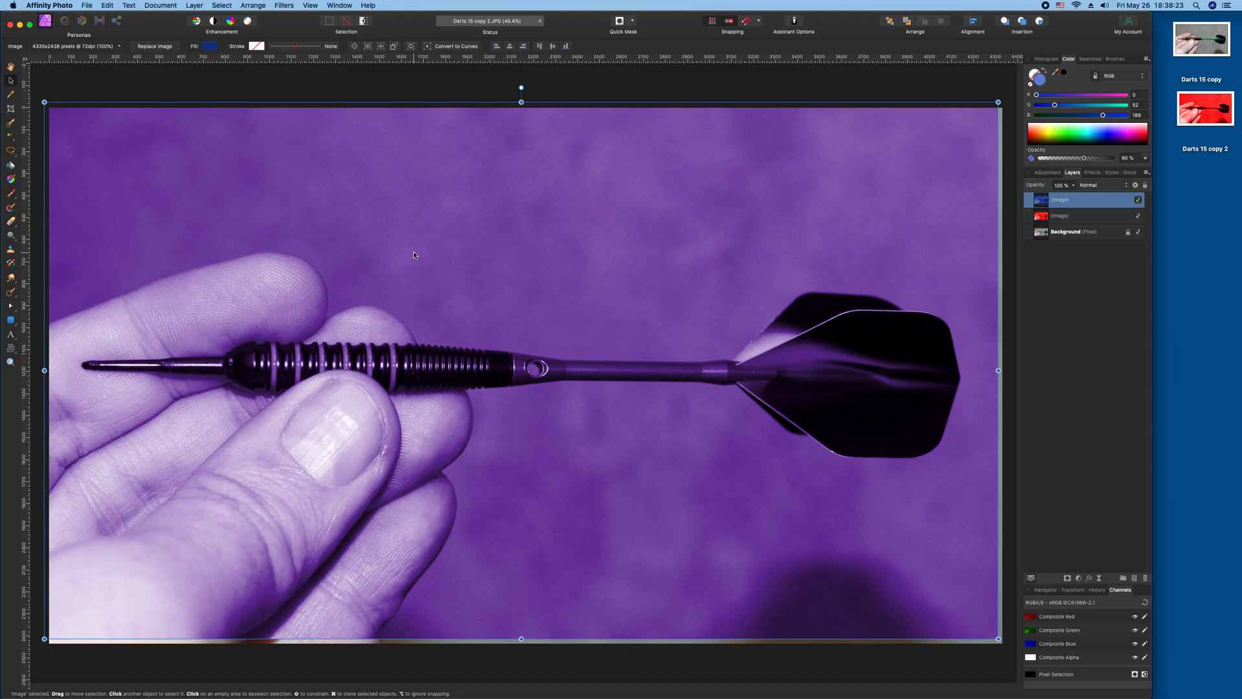
Nudge the blue image layer a few pixels to the right.
key(Right)
key(Right)
key(Right)
key(Right)
key(Right)
key(Right)
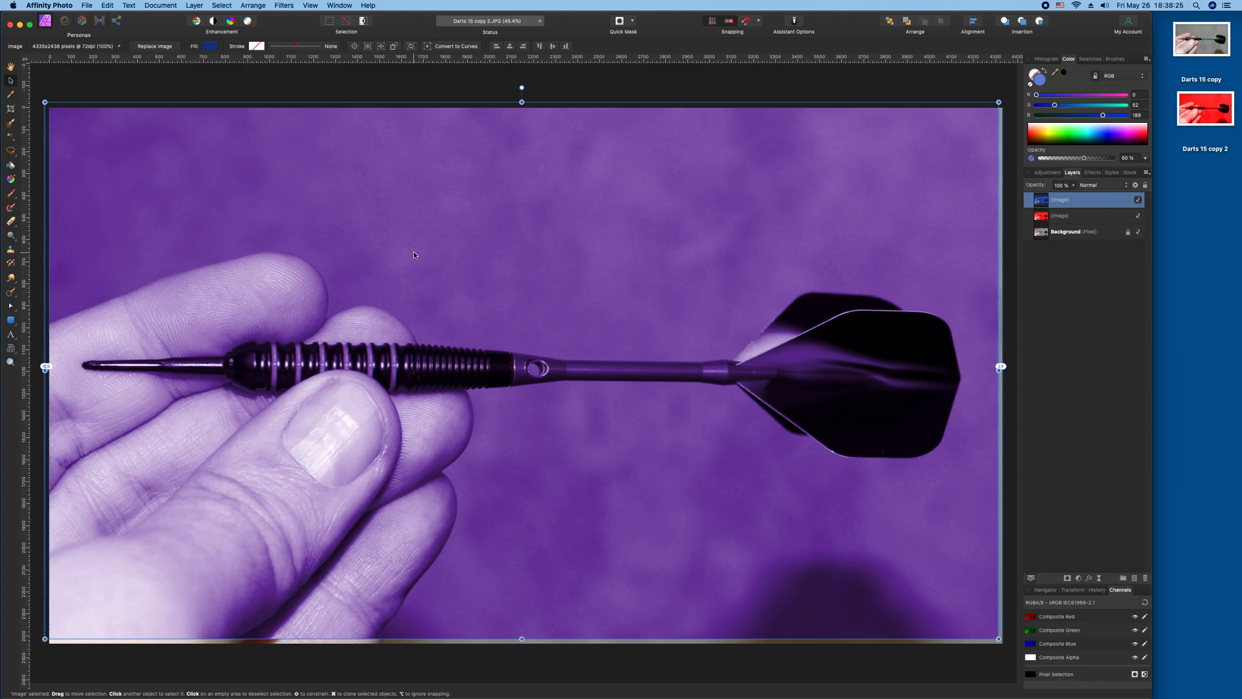
key(Right)
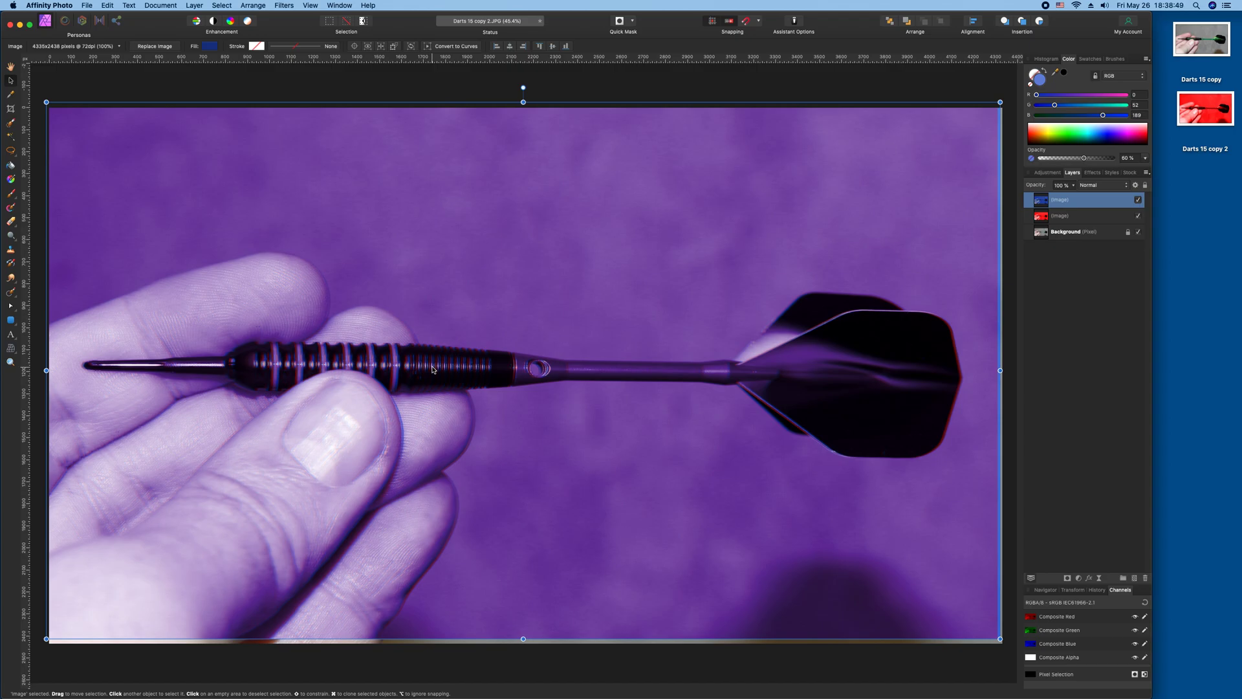
Nudge the blue image layer upward several pixels, then back down to test a vertical offset.
key(Up)
key(Up)
key(Up)
key(Up)
key(Up)
key(Up)
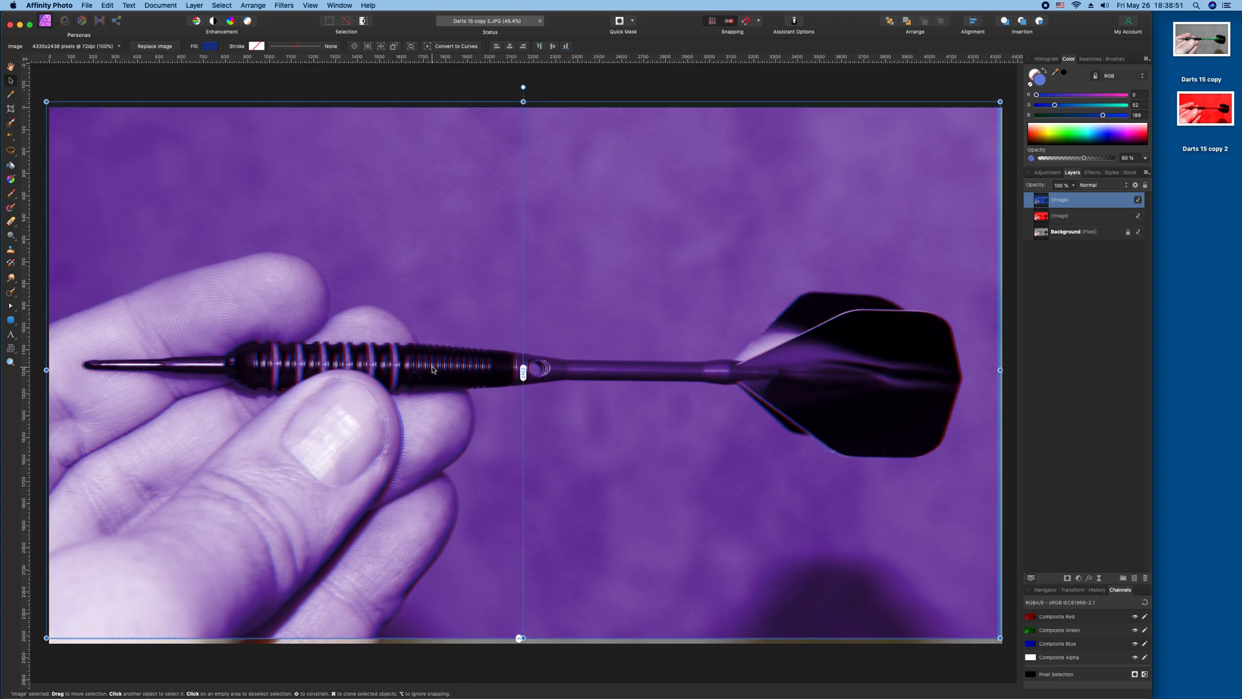
key(Up)
key(Up)
key(Up)
key(Up)
key(Up)
key(Up)
key(Up)
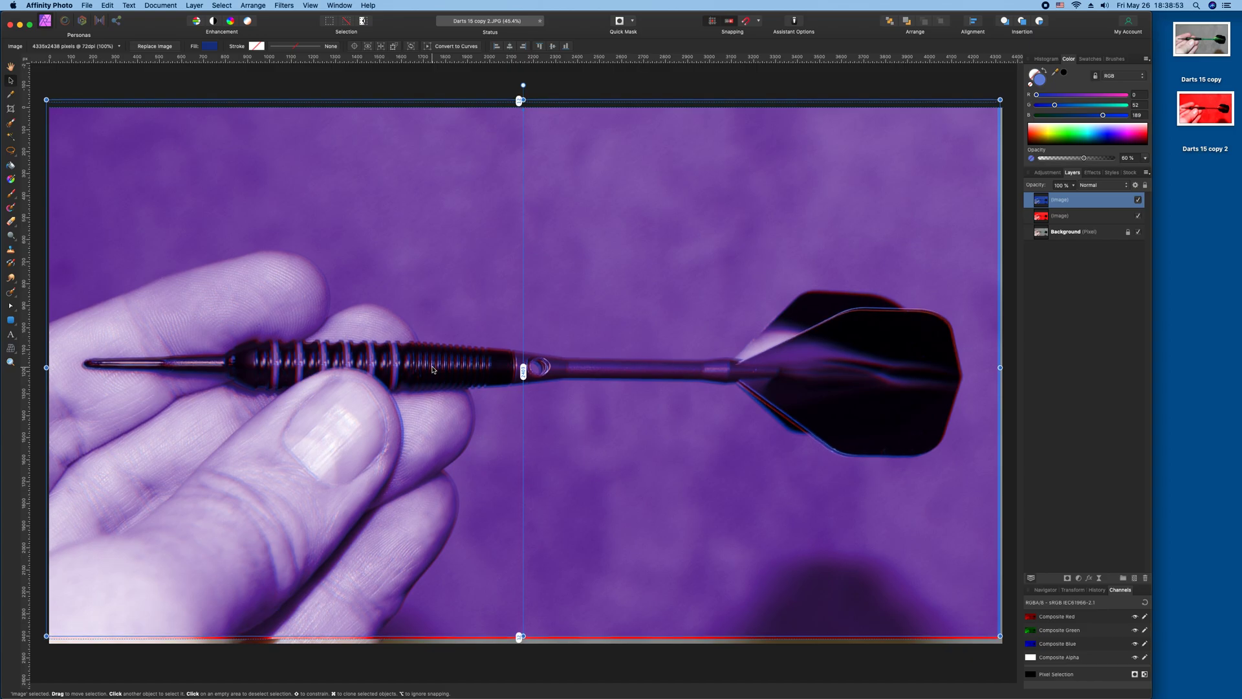
key(Up)
key(Up)
key(Up)
key(Up)
key(Up)
key(Up)
key(Up)
key(Up)
key(Up)
key(Up)
key(Up)
key(Up)
key(Up)
key(Up)
key(Up)
key(Up)
key(Up)
key(Up)
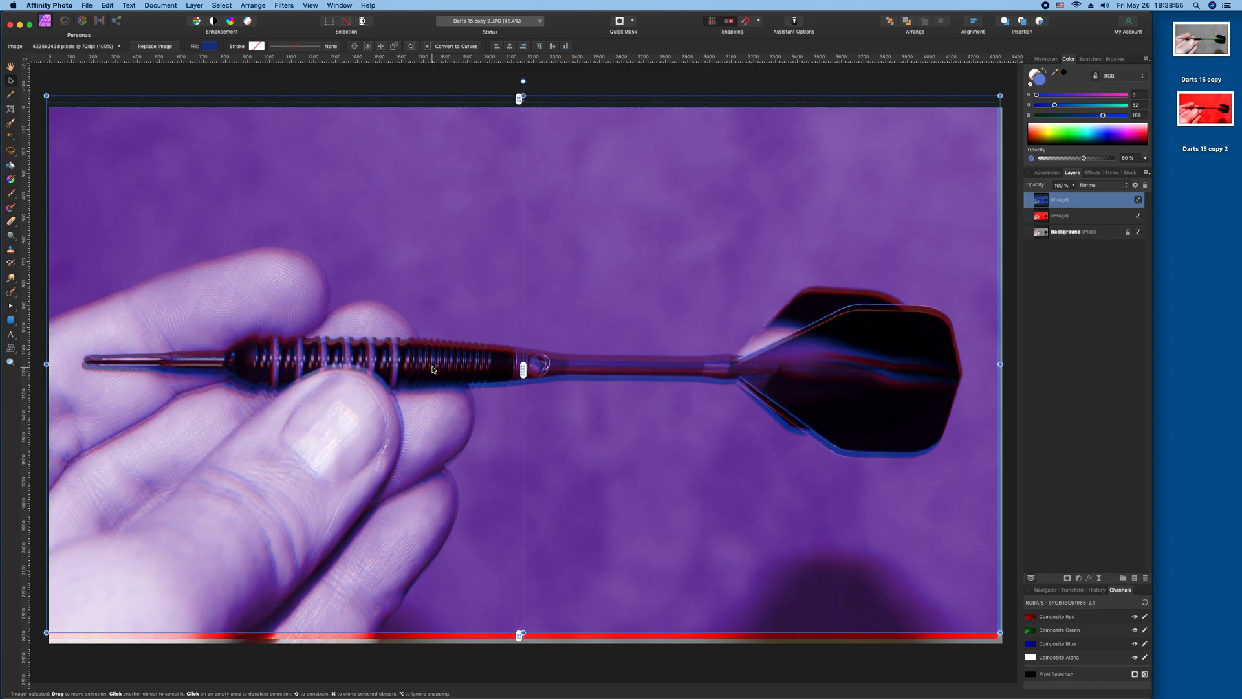
key(Down)
key(Down)
key(Down)
key(Down)
key(Down)
key(Down)
key(Down)
key(Down)
key(Down)
key(Down)
key(Down)
key(Down)
key(Down)
key(Down)
key(Down)
key(Down)
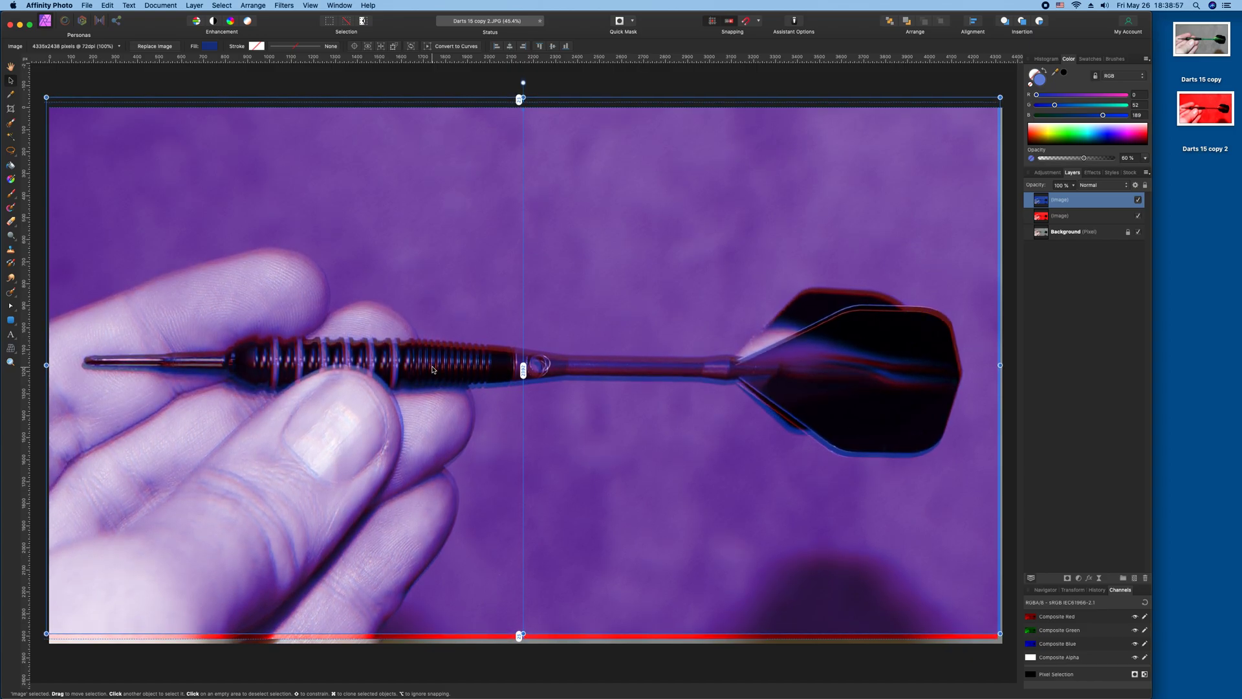
key(Down)
key(Down)
key(Down)
key(Down)
key(Down)
key(Down)
key(Down)
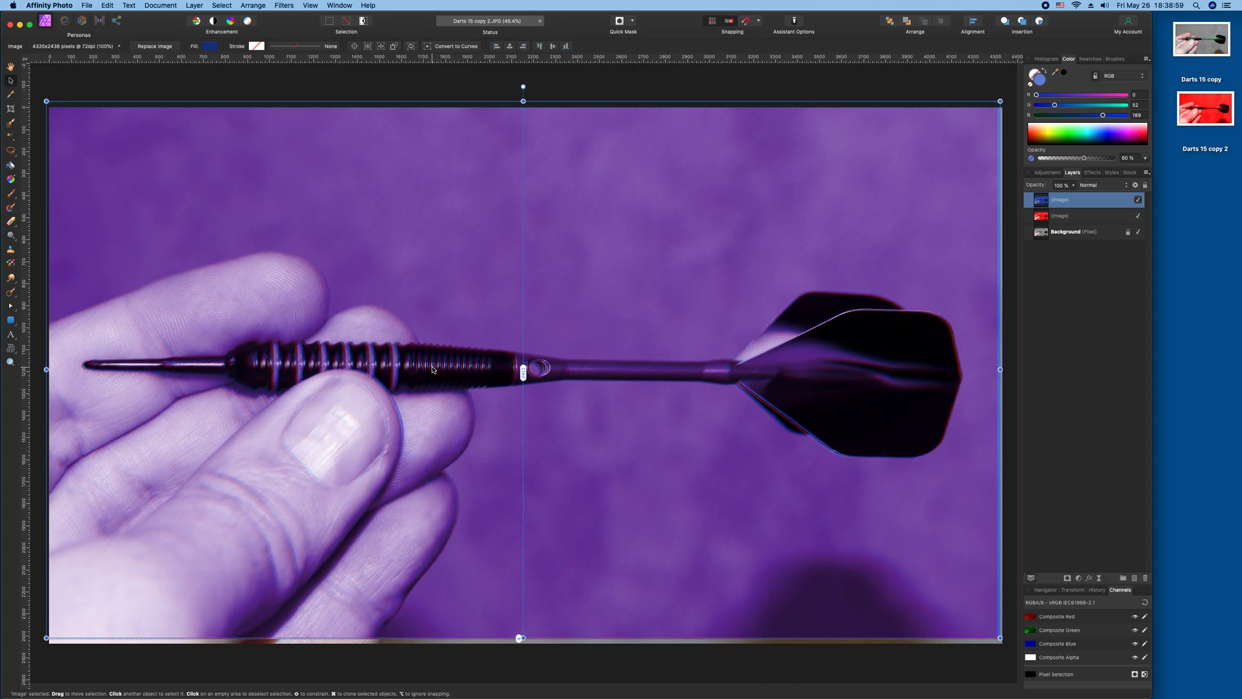
Nudge the blue image layer repeatedly left and right, with small up and down shifts, to compare horizontal offsets.
key(Left)
key(Left)
key(Left)
key(Left)
key(Left)
key(Left)
key(Left)
key(Left)
key(Left)
key(Left)
key(Left)
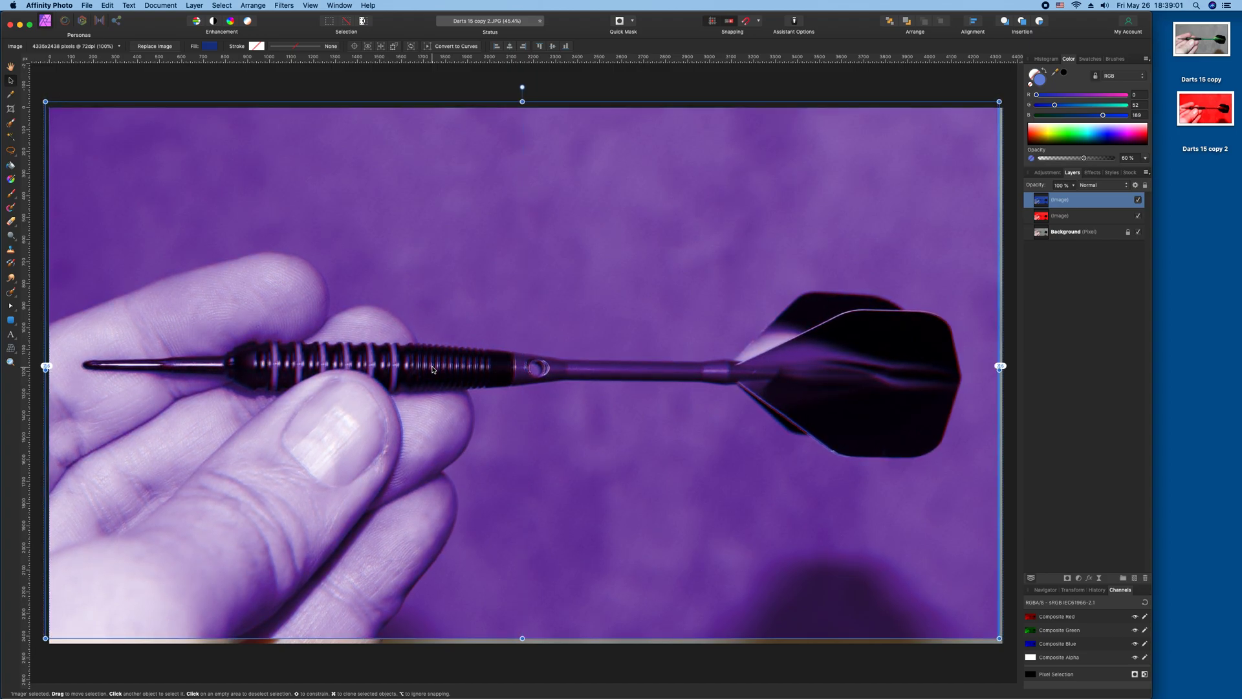
key(Right)
key(Right)
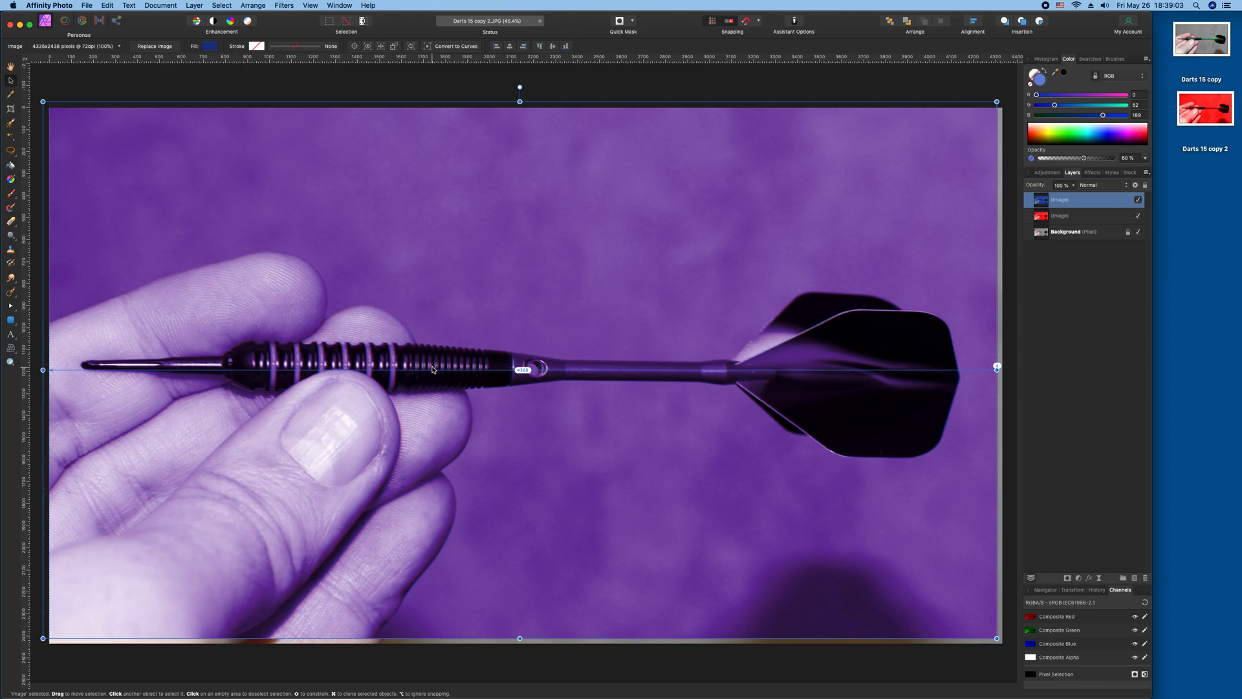
key(Right)
key(Left)
key(Left)
key(Left)
key(Down)
key(Down)
key(Down)
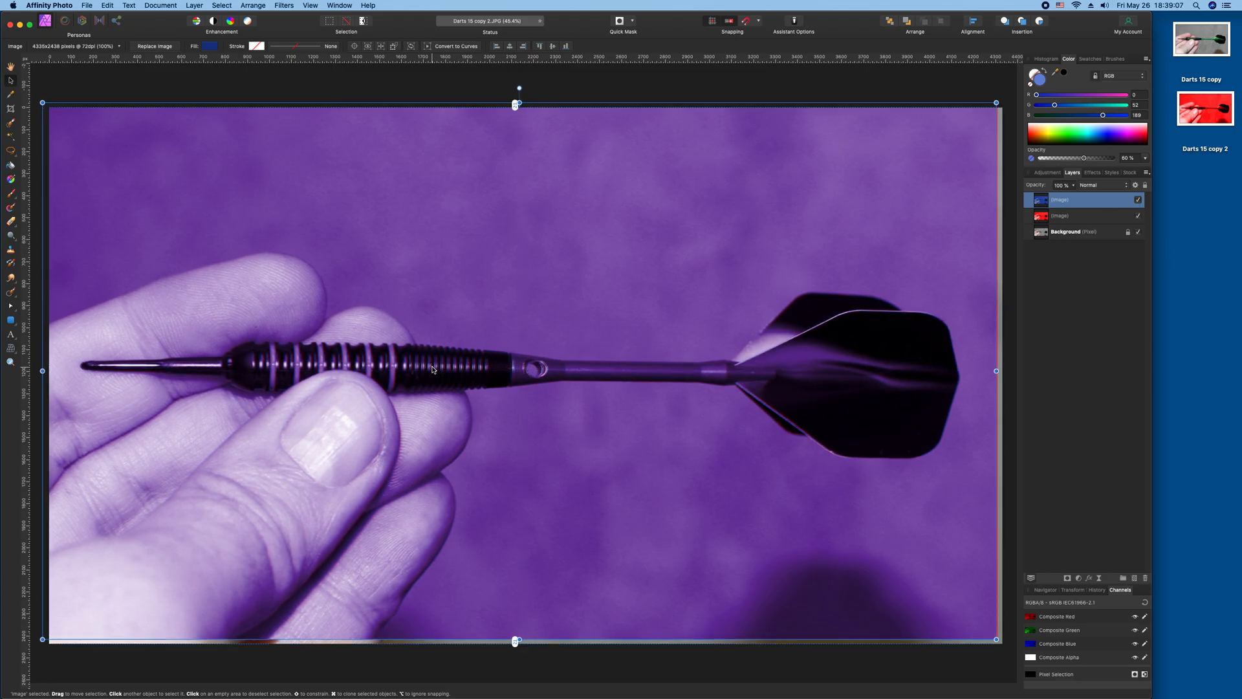
key(Up)
key(Up)
key(Left)
key(Left)
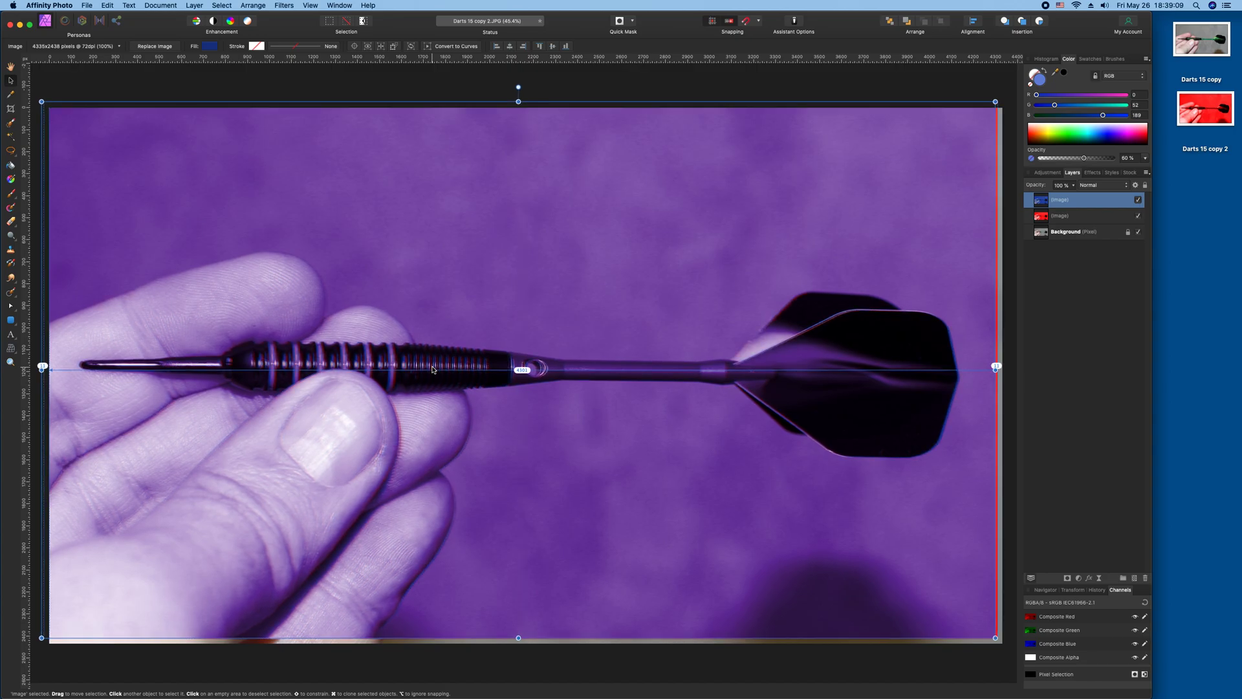
key(Left)
key(Right)
key(Right)
key(Right)
key(Right)
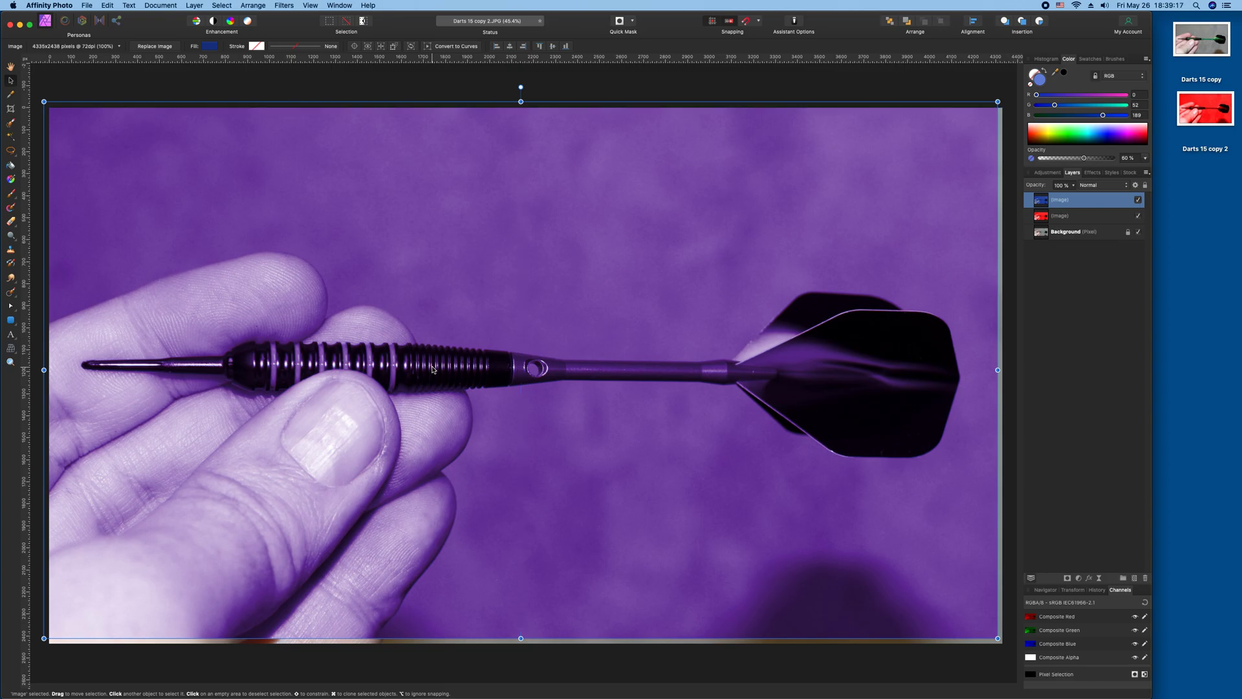
key(Right)
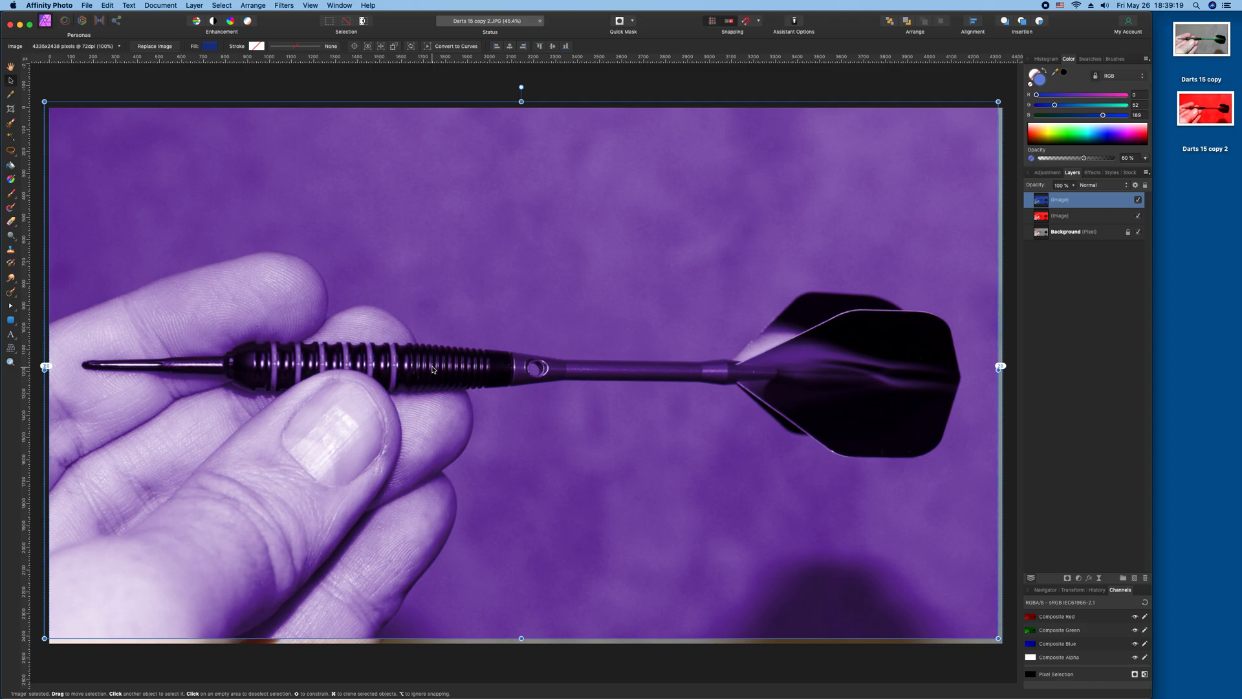
key(Right)
key(Right)
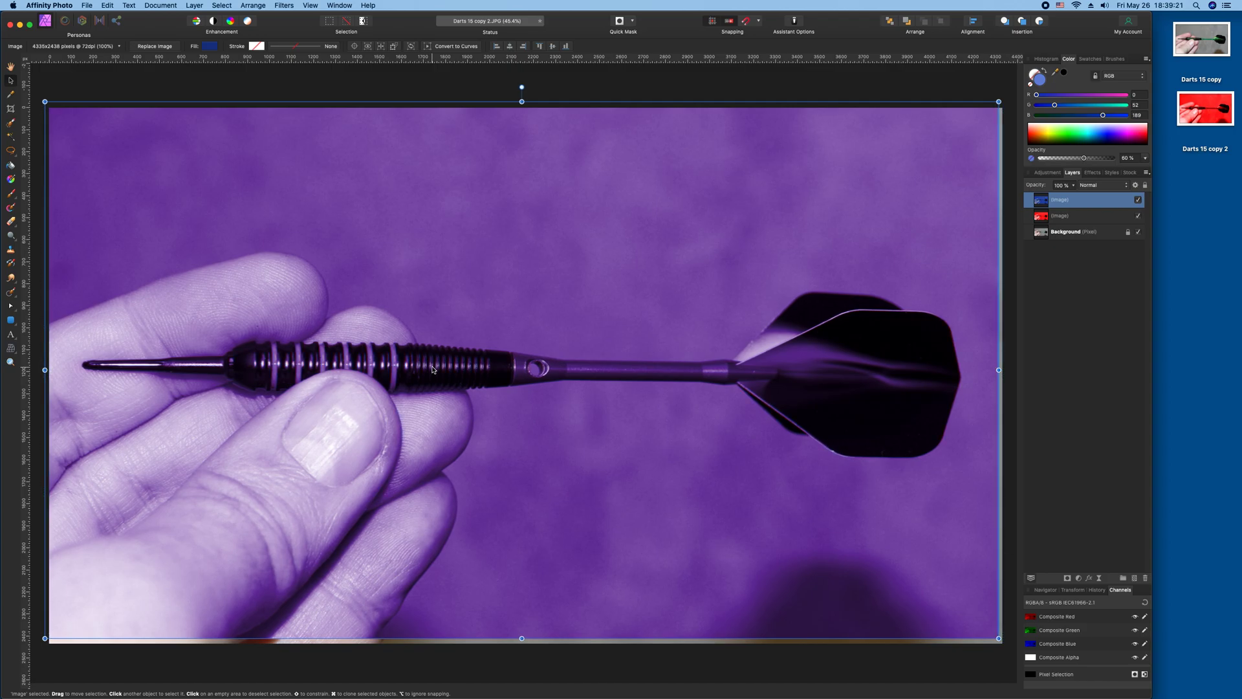
key(Right)
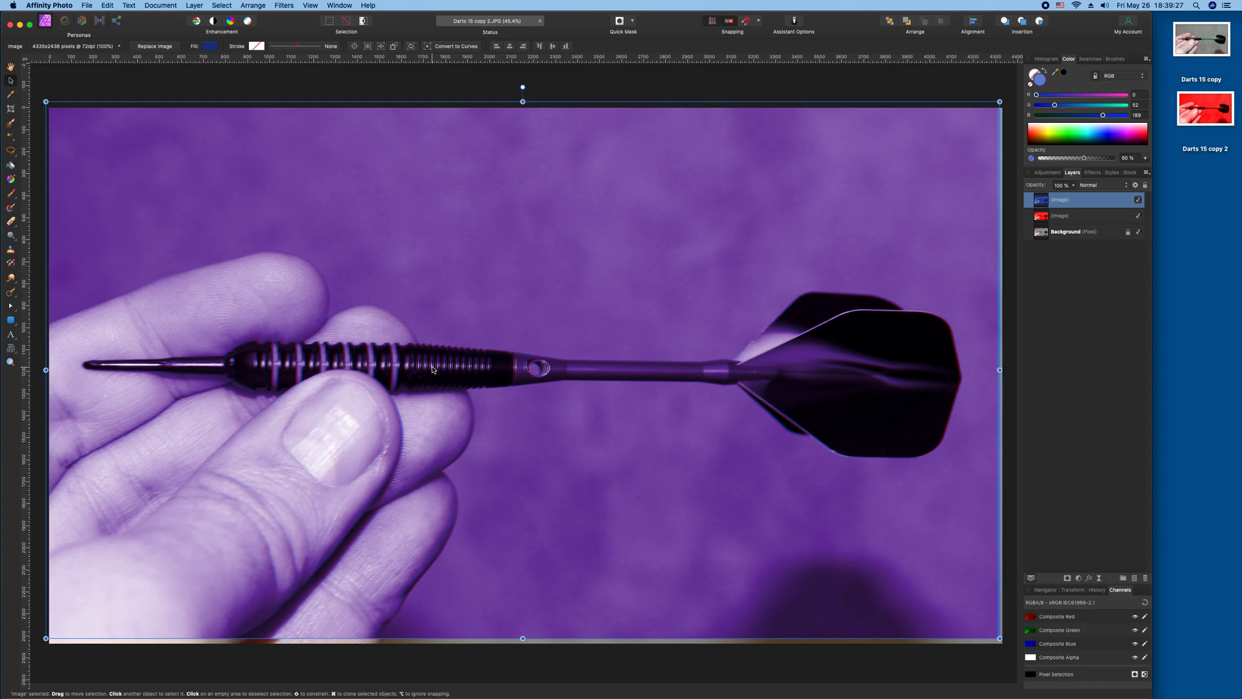
key(Left)
key(Left)
key(Left)
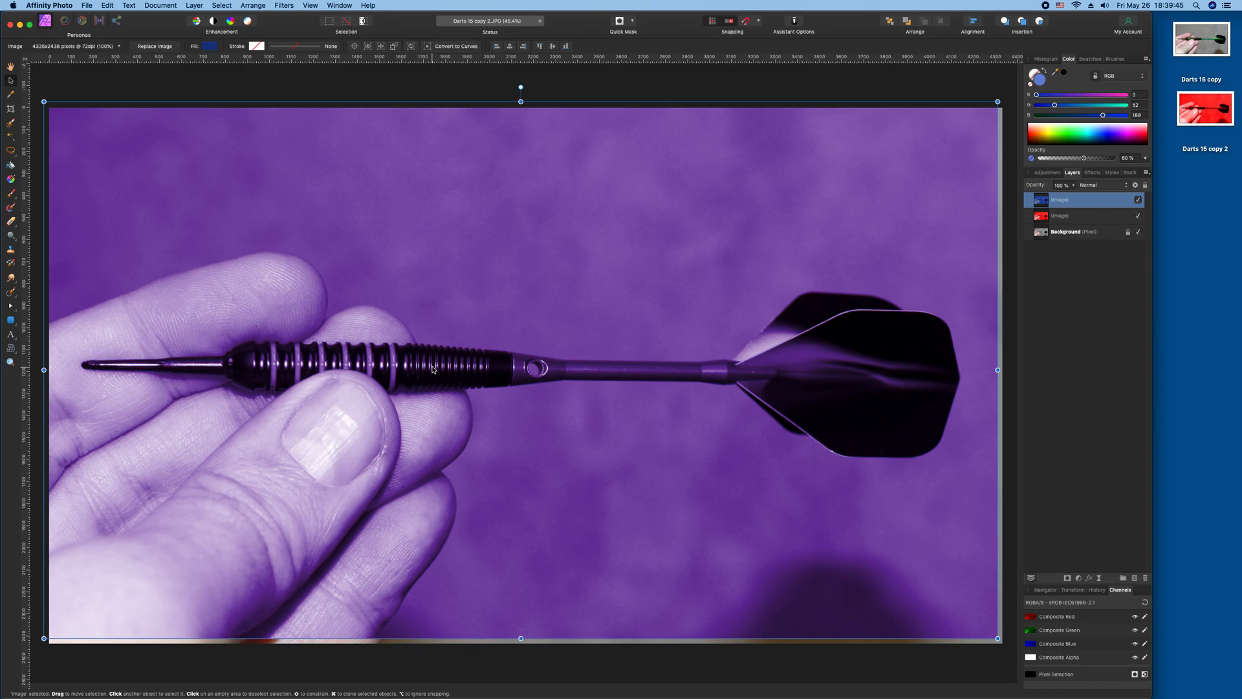
key(Right)
key(Right)
key(Right)
key(Right)
key(Right)
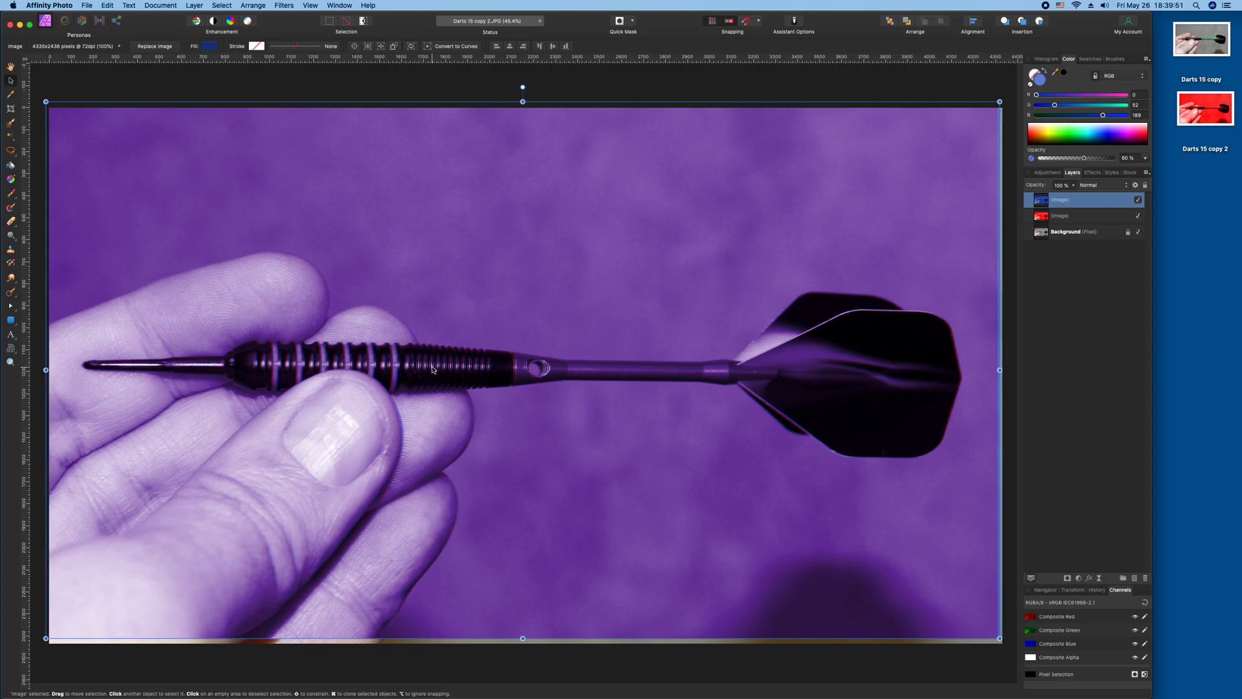
key(Left)
key(Left)
key(Left)
key(Left)
key(Left)
key(Left)
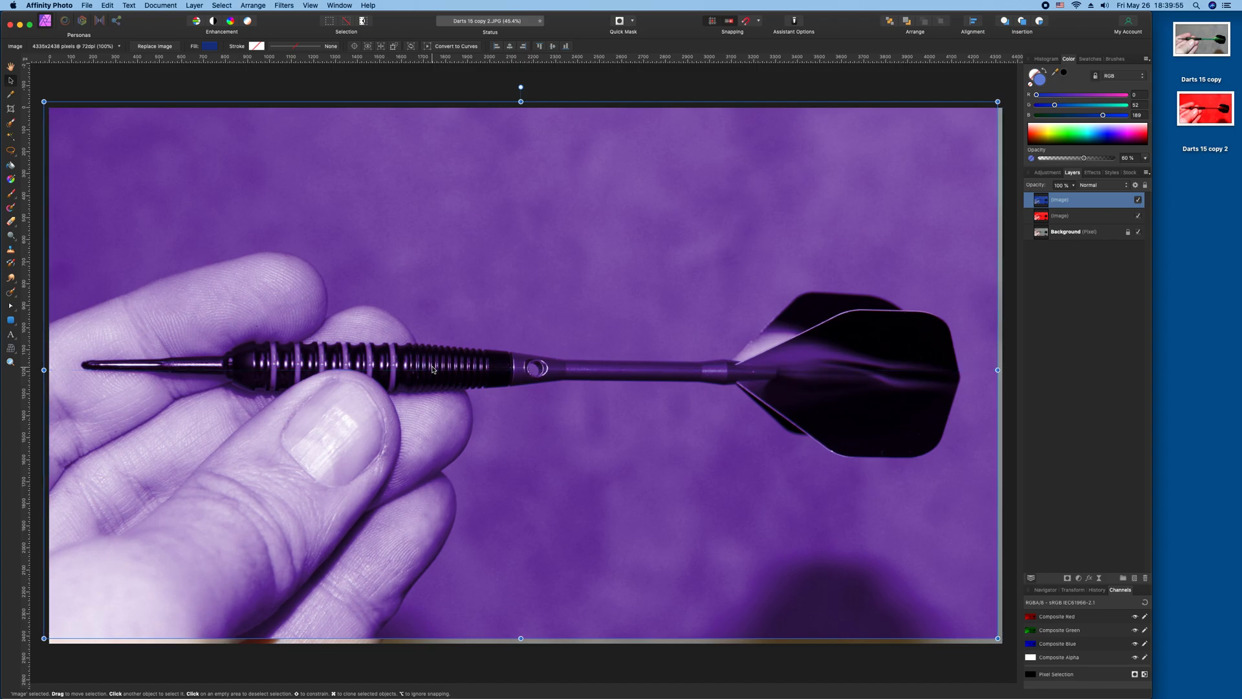
Continue nudging the blue image layer in all directions, settling on a slight offset to the right.
key(Down)
key(Down)
key(Down)
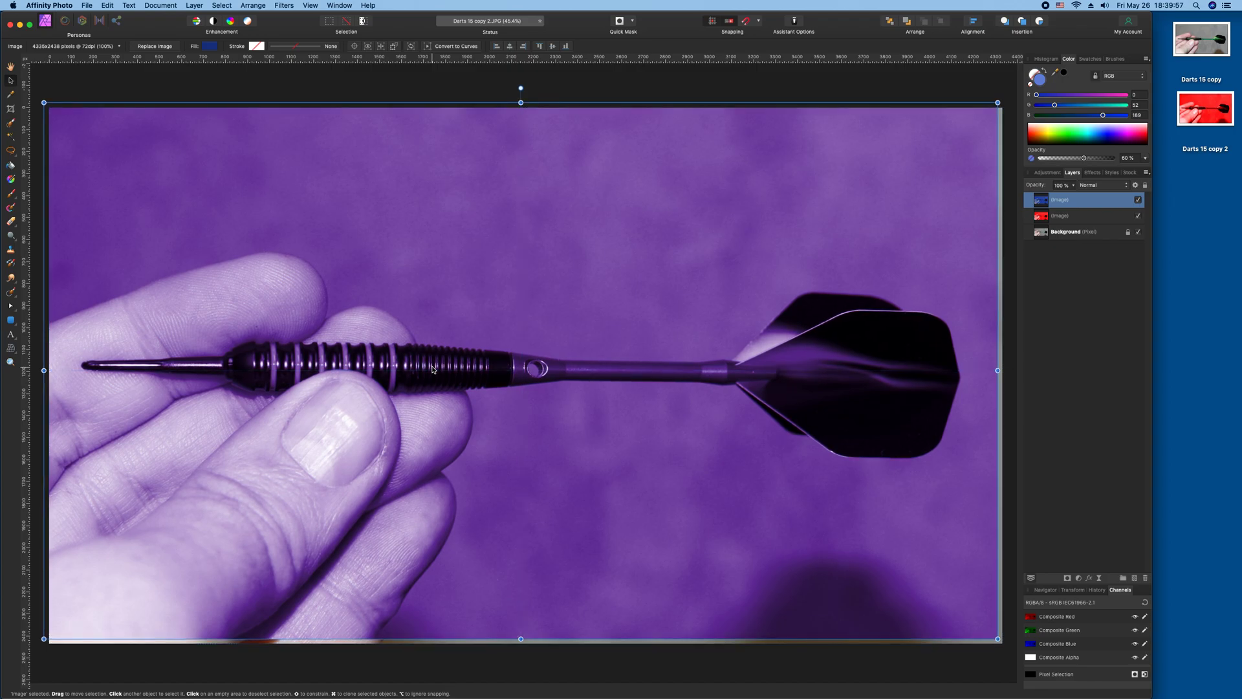
key(Right)
key(Right)
key(Right)
key(Right)
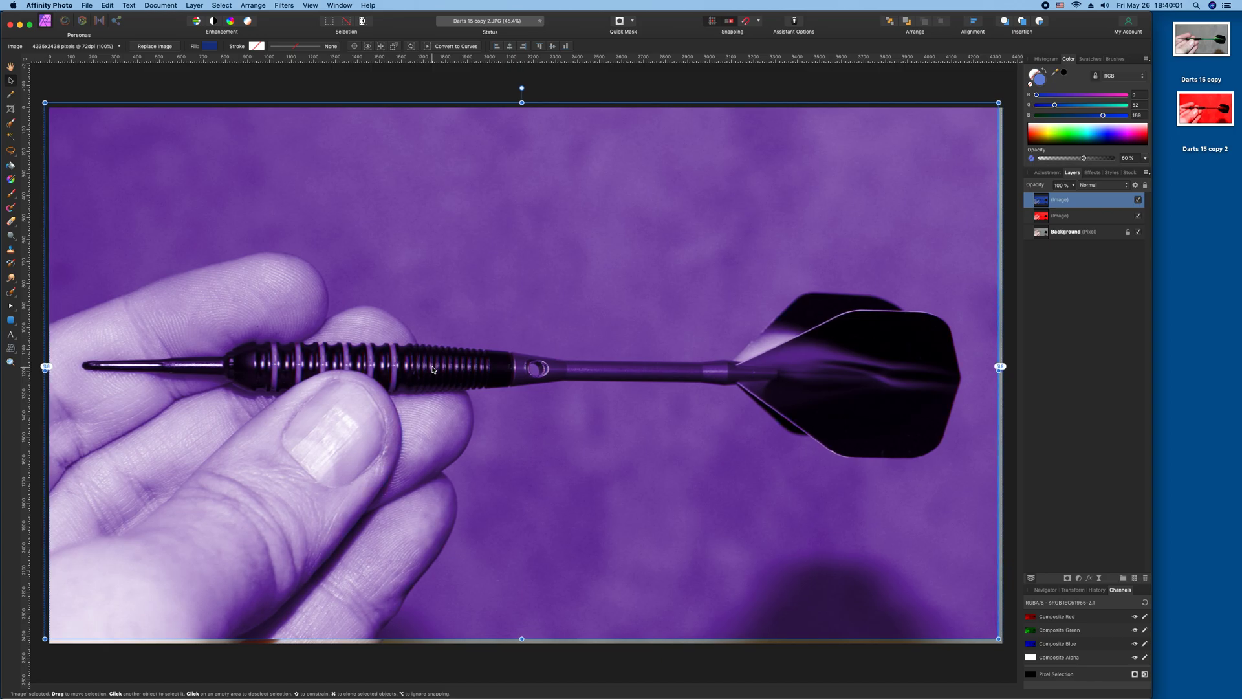
key(Right)
key(Right)
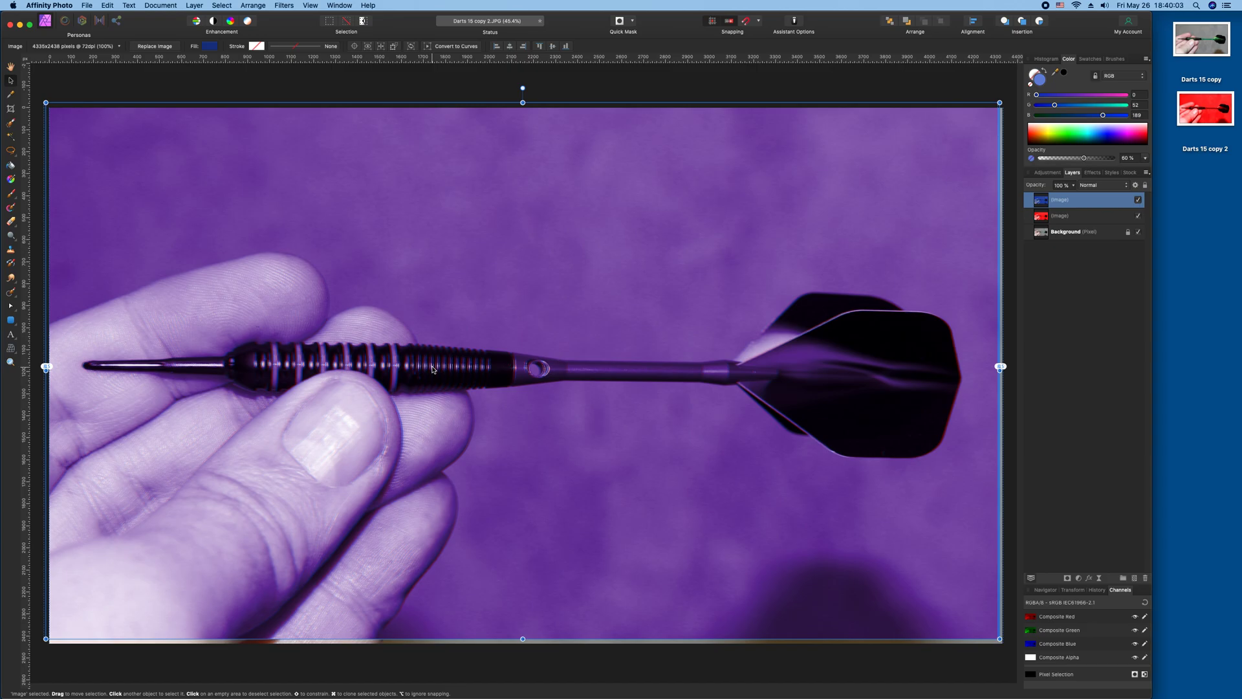
key(Left)
key(Left)
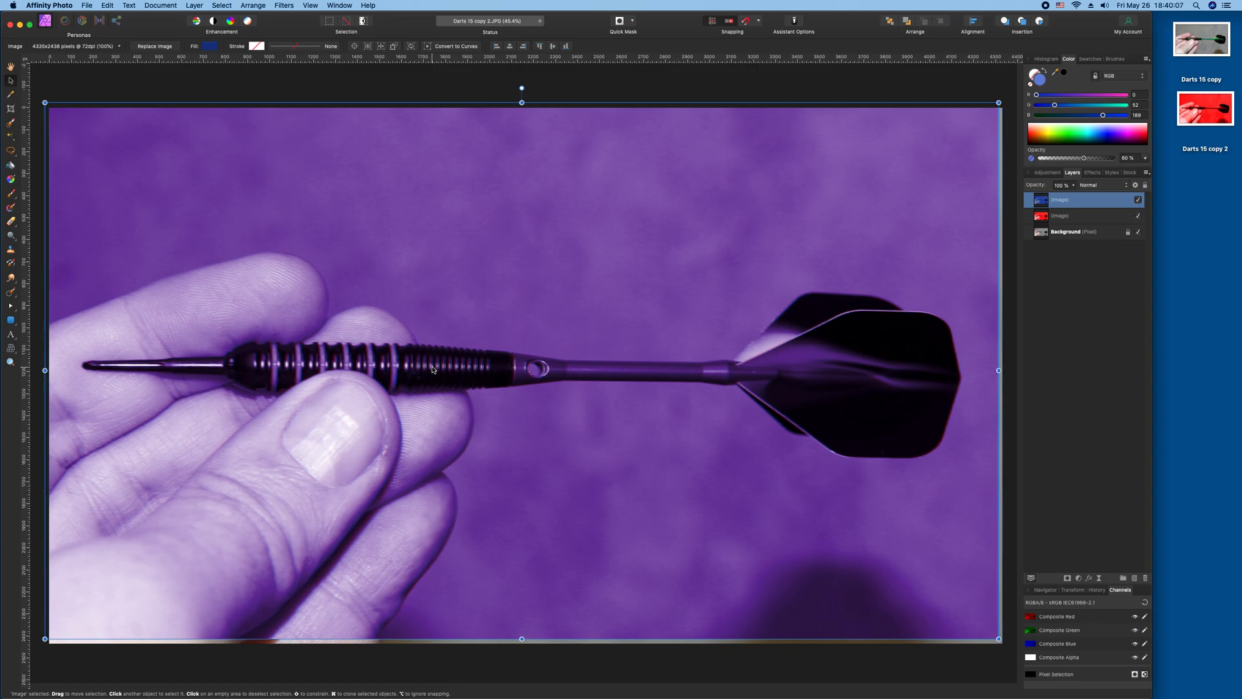
key(Right)
key(Down)
key(Down)
key(Down)
key(Down)
key(Down)
key(Down)
key(Down)
key(Down)
key(Down)
key(Down)
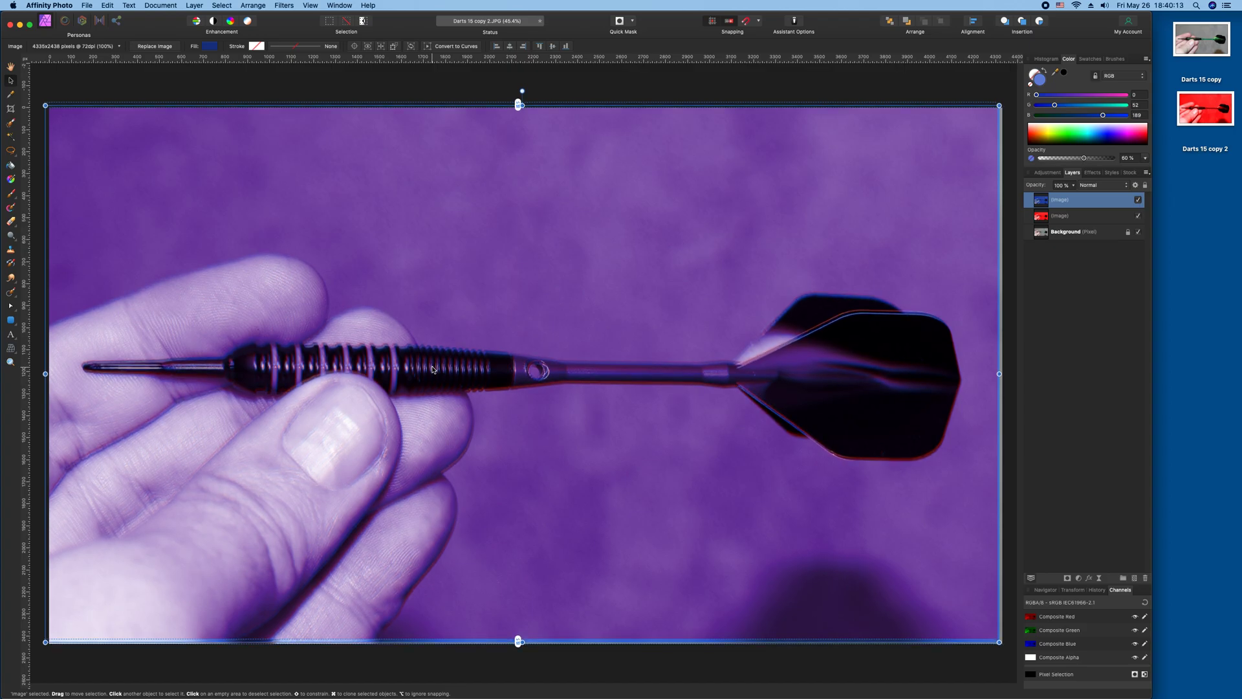
key(Up)
key(Up)
key(Up)
key(Up)
key(Up)
key(Up)
key(Up)
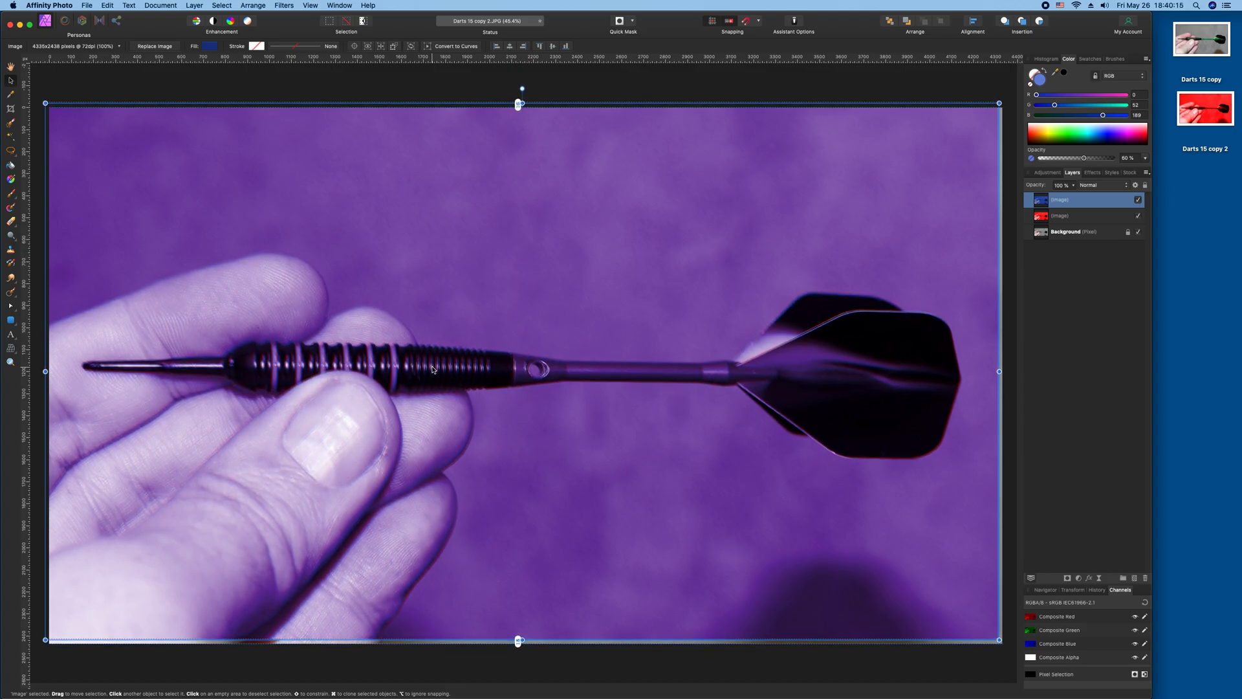
key(Up)
key(Up)
key(Up)
key(Up)
key(Up)
key(Up)
key(Up)
key(Up)
key(Up)
key(Up)
key(Up)
key(Up)
key(Up)
key(Up)
key(Up)
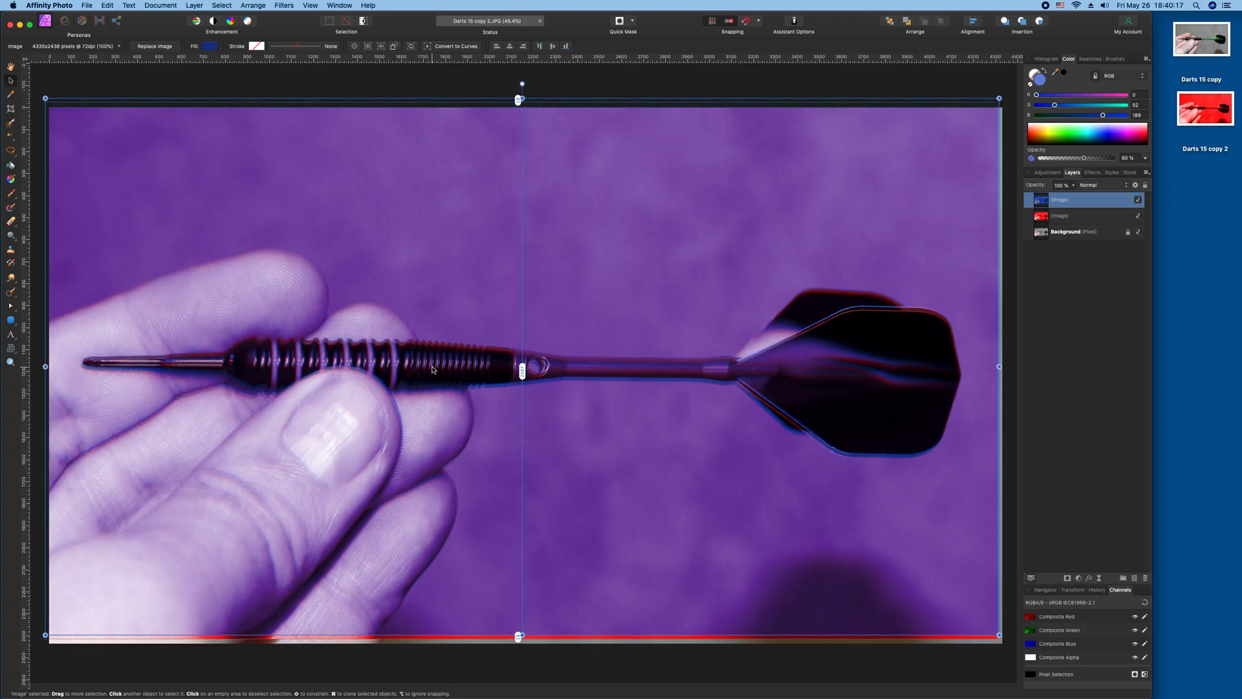
key(Down)
key(Down)
key(Down)
key(Down)
key(Down)
key(Down)
key(Down)
key(Down)
key(Down)
key(Down)
key(Down)
key(Down)
key(Down)
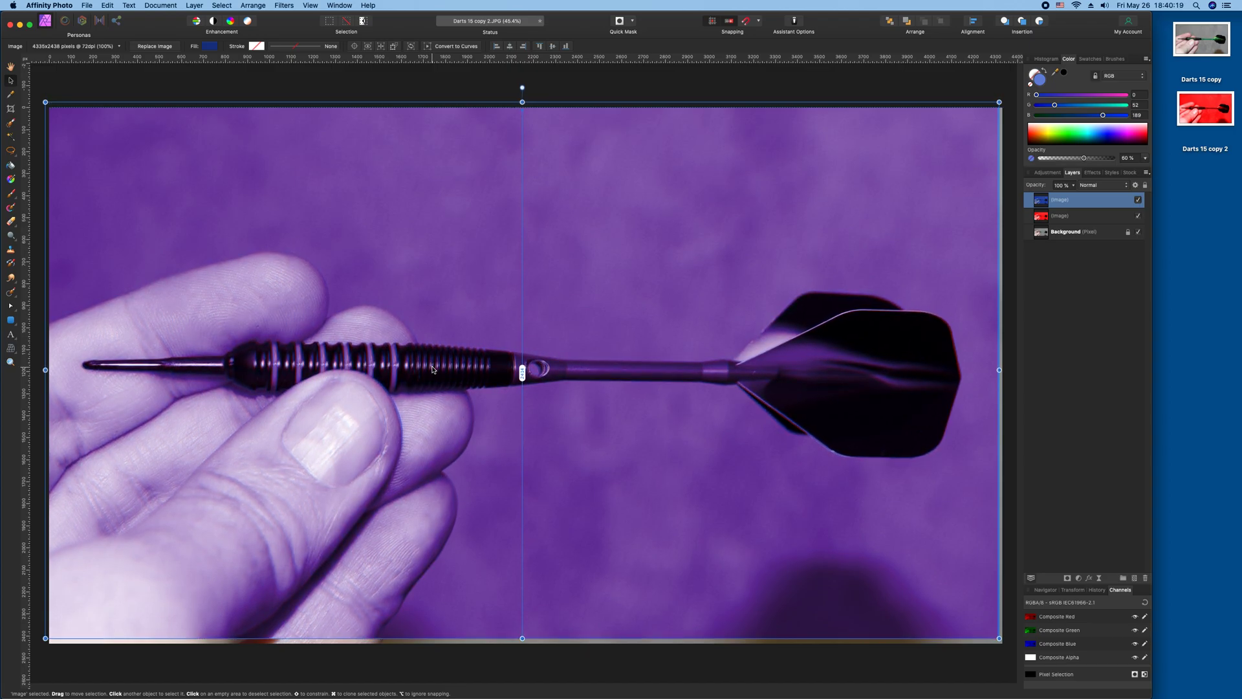
key(Left)
key(Left)
key(Left)
key(Left)
key(Left)
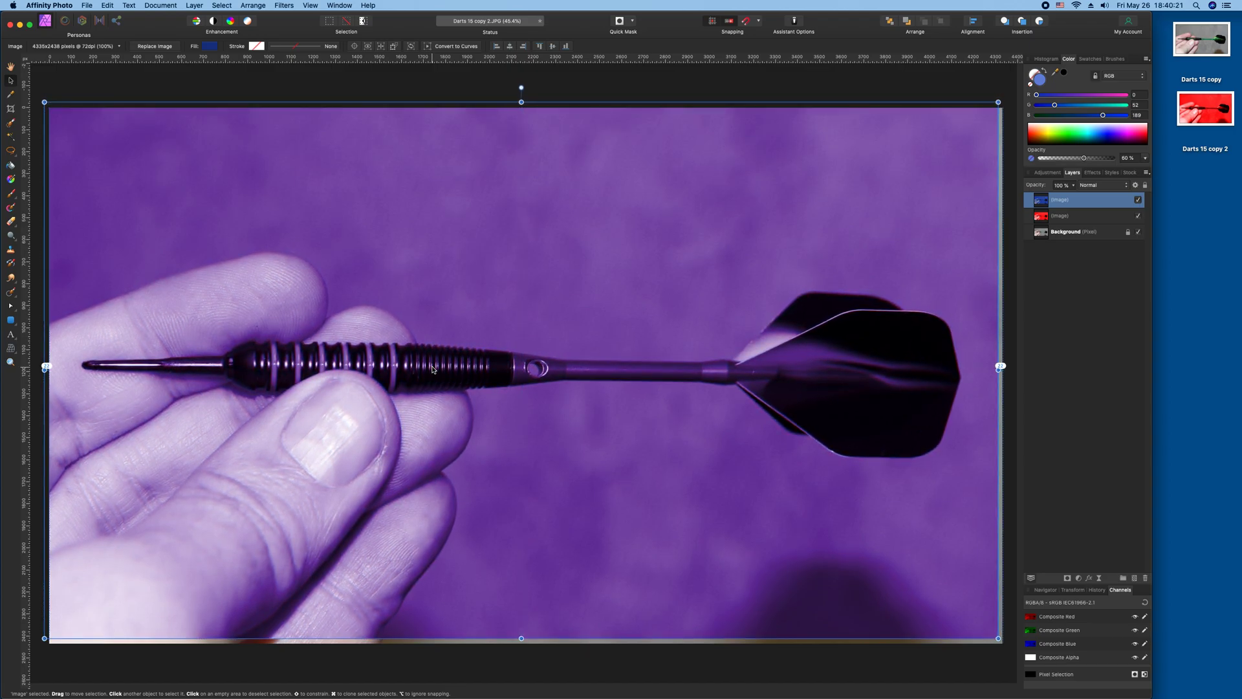
key(Left)
key(Left)
key(Left)
key(Left)
key(Left)
key(Left)
key(Left)
key(Left)
key(Left)
key(Left)
key(Left)
key(Left)
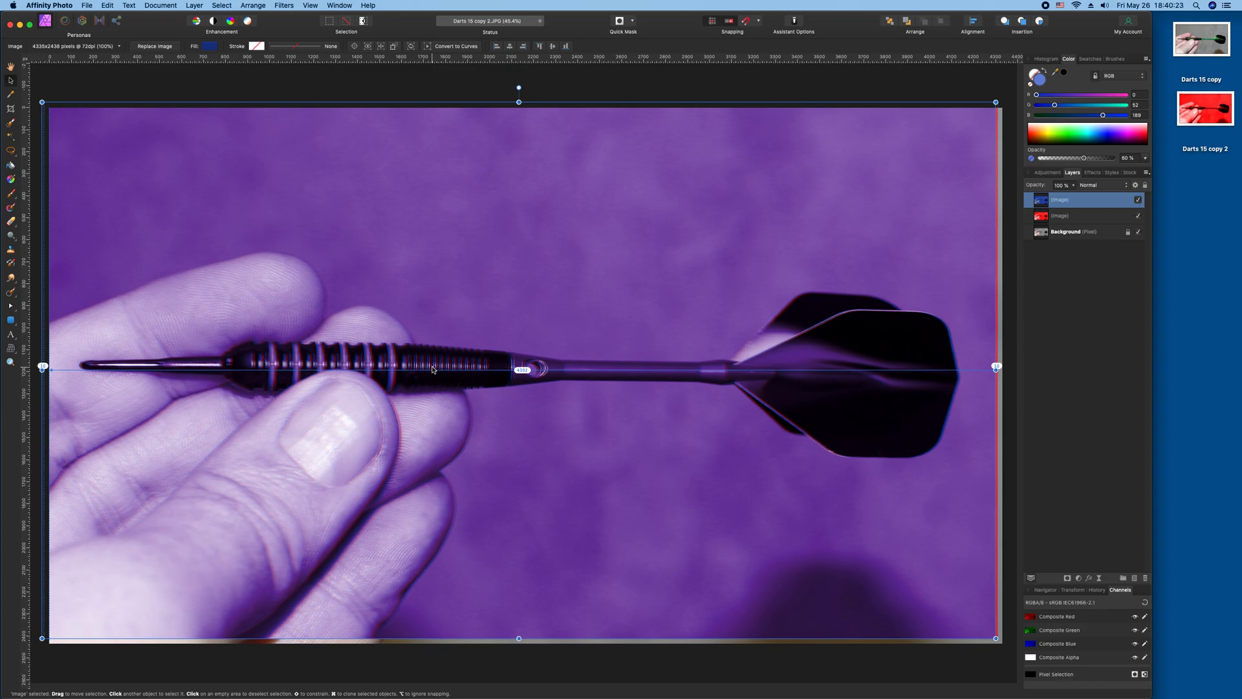
key(Right)
key(Right)
key(Right)
key(Right)
key(Right)
key(Right)
key(Right)
key(Right)
key(Right)
key(Right)
key(Right)
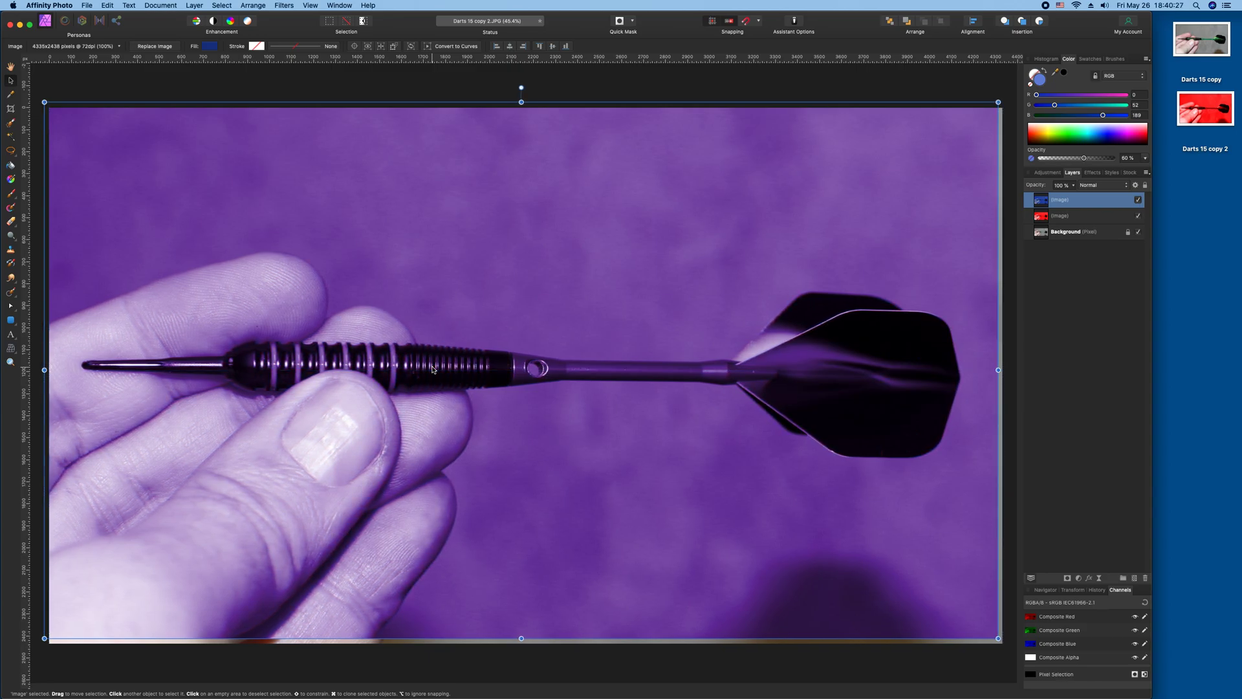
key(Right)
key(Right)
key(Right)
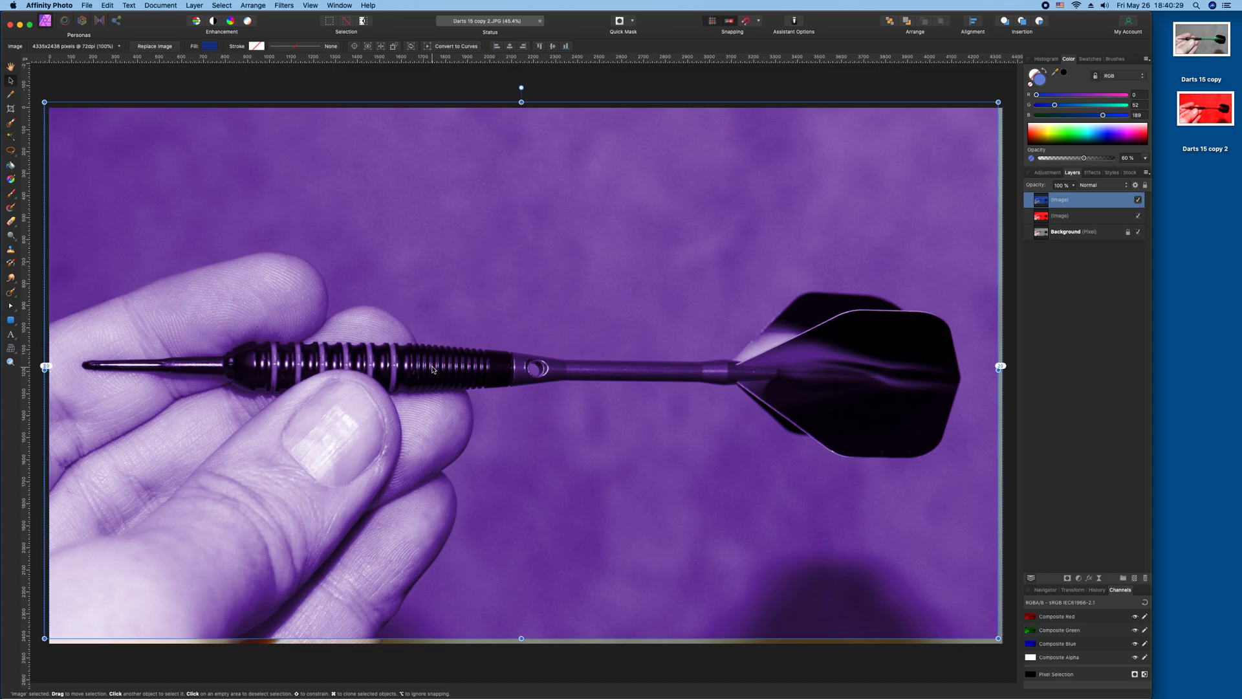
key(Right)
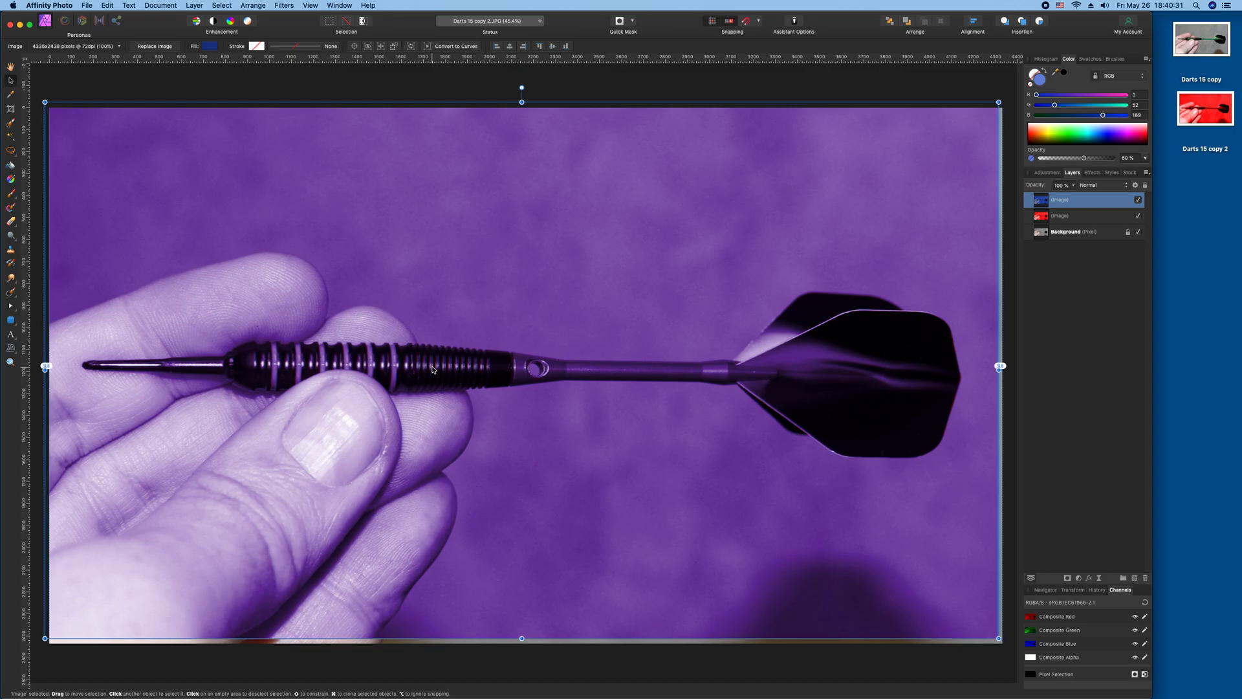
key(Right)
key(Right)
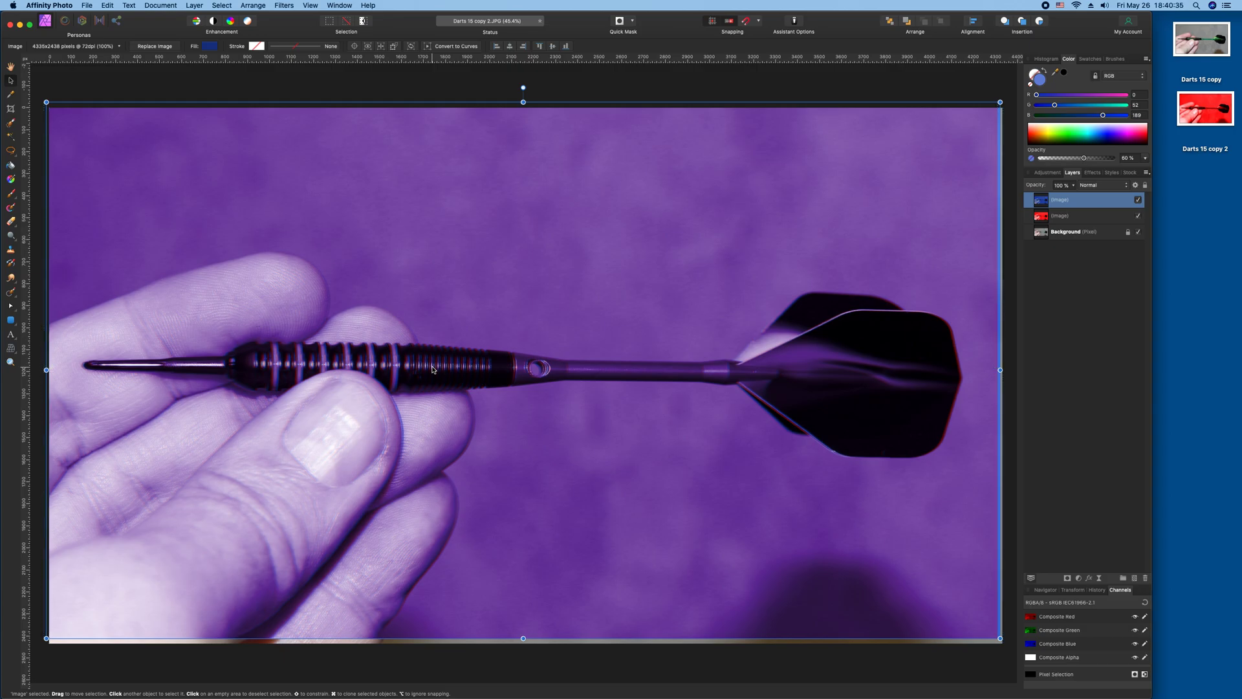
key(Left)
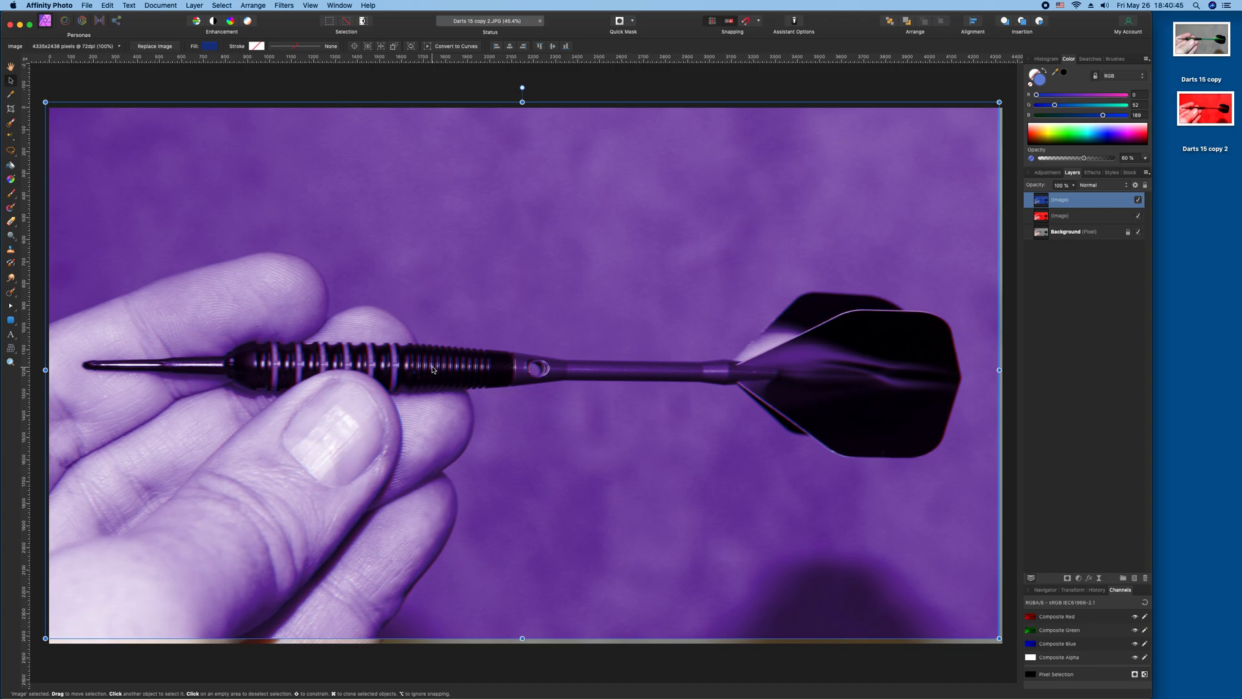
Save the document flattened.
key(super+s)
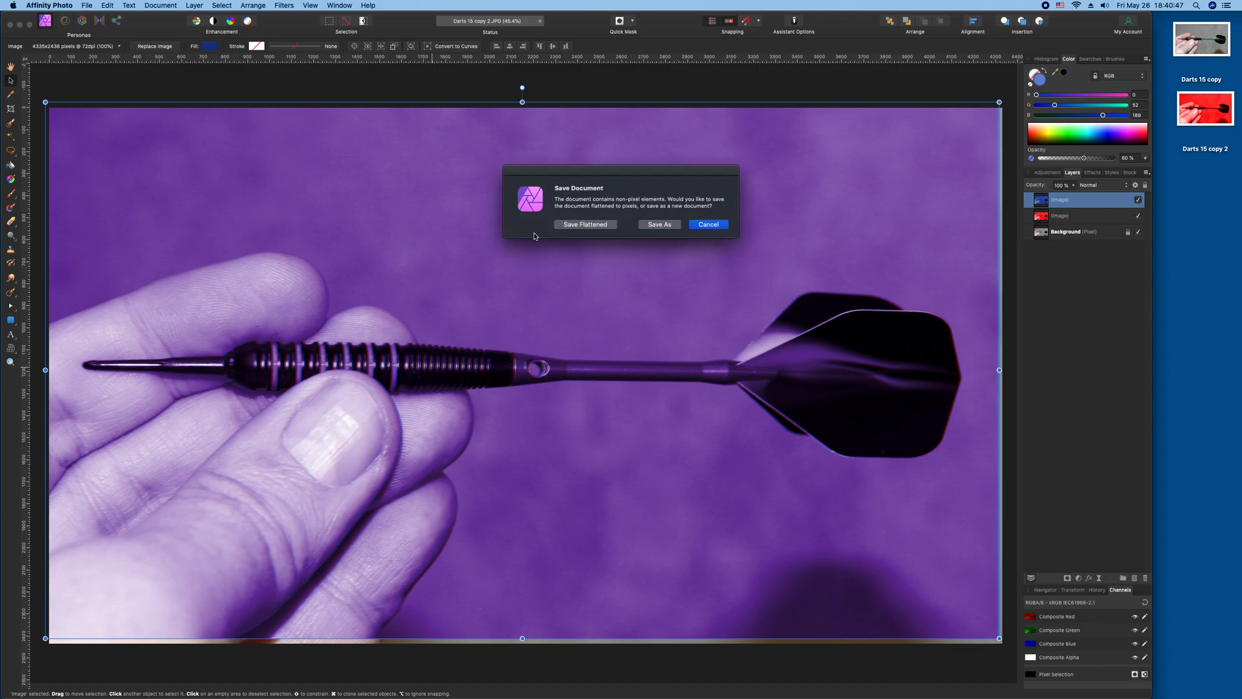
click(596, 224)
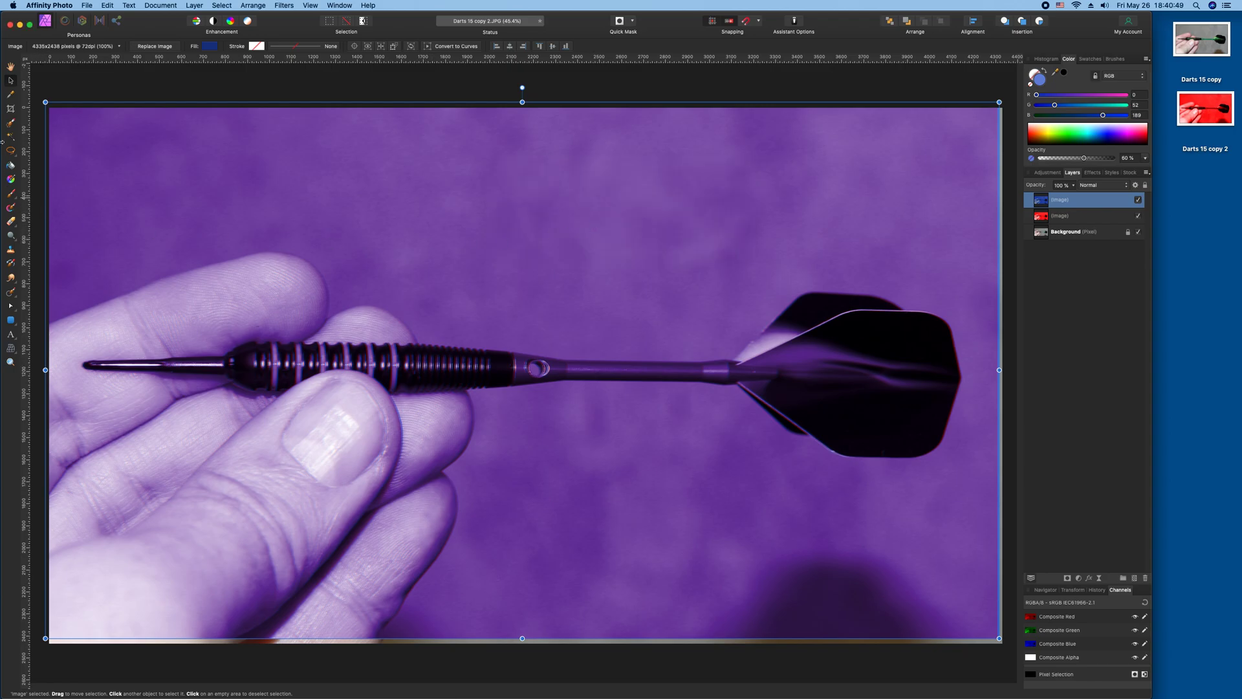
Crop the image inward from the top-left and bottom-right corners to about 4196 x 2360 px, trimming the offset edges.
click(10, 108)
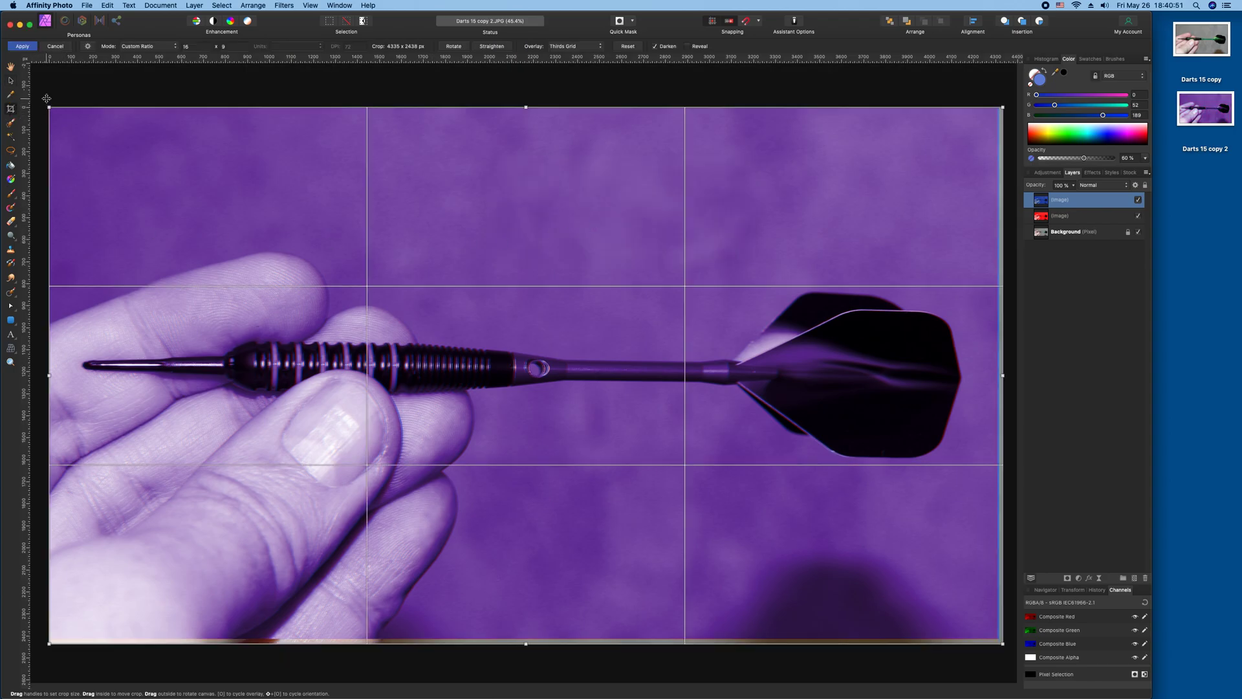
drag(50, 107, 103, 143)
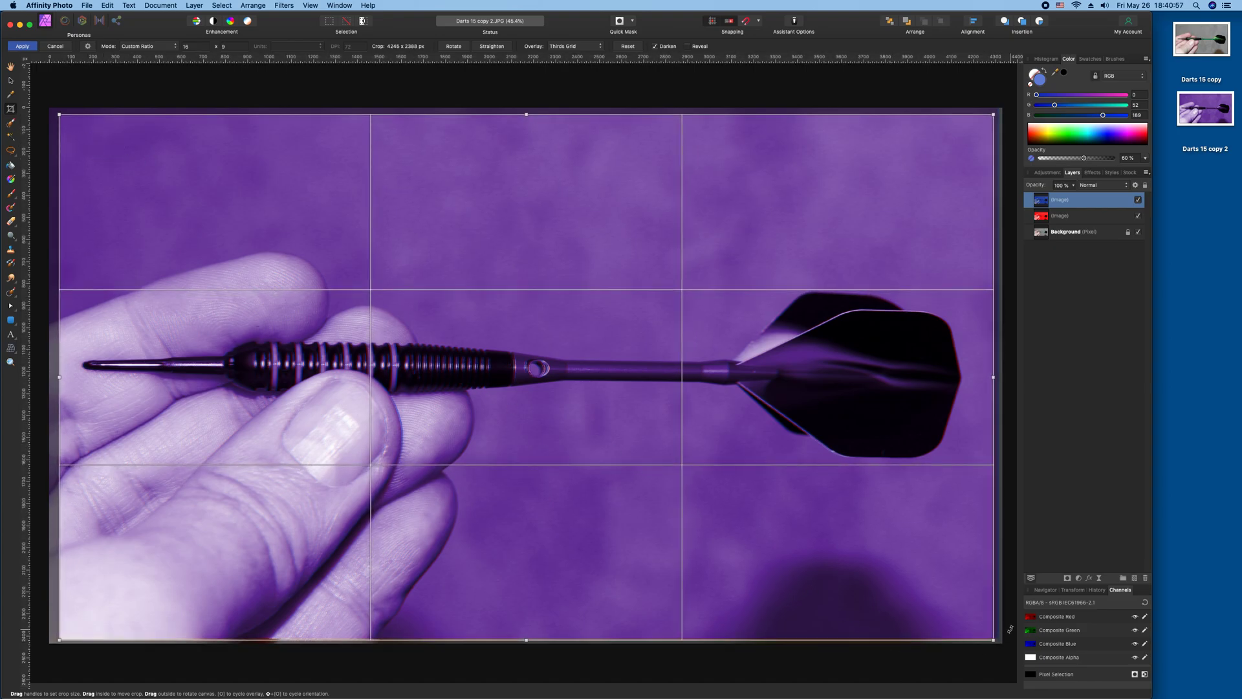
drag(992, 640, 984, 635)
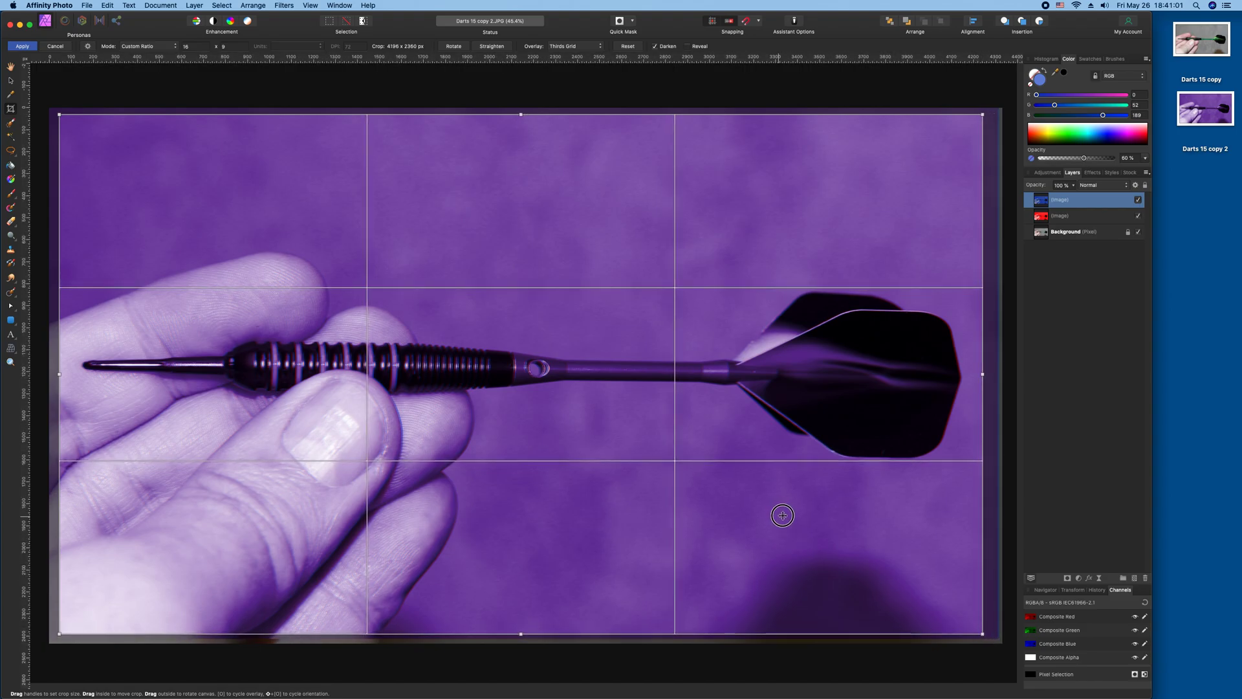
drag(782, 515, 786, 516)
key(h)
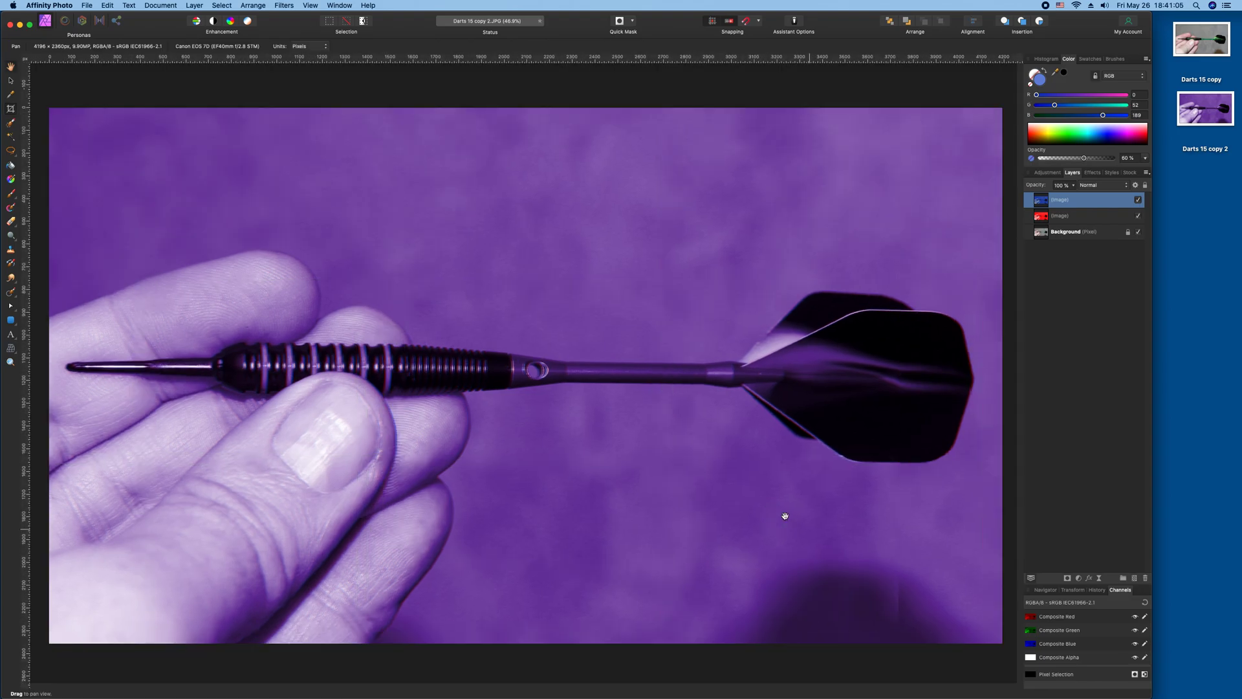
Try to save the cropped document, cancelling the save dialog.
key(super+s)
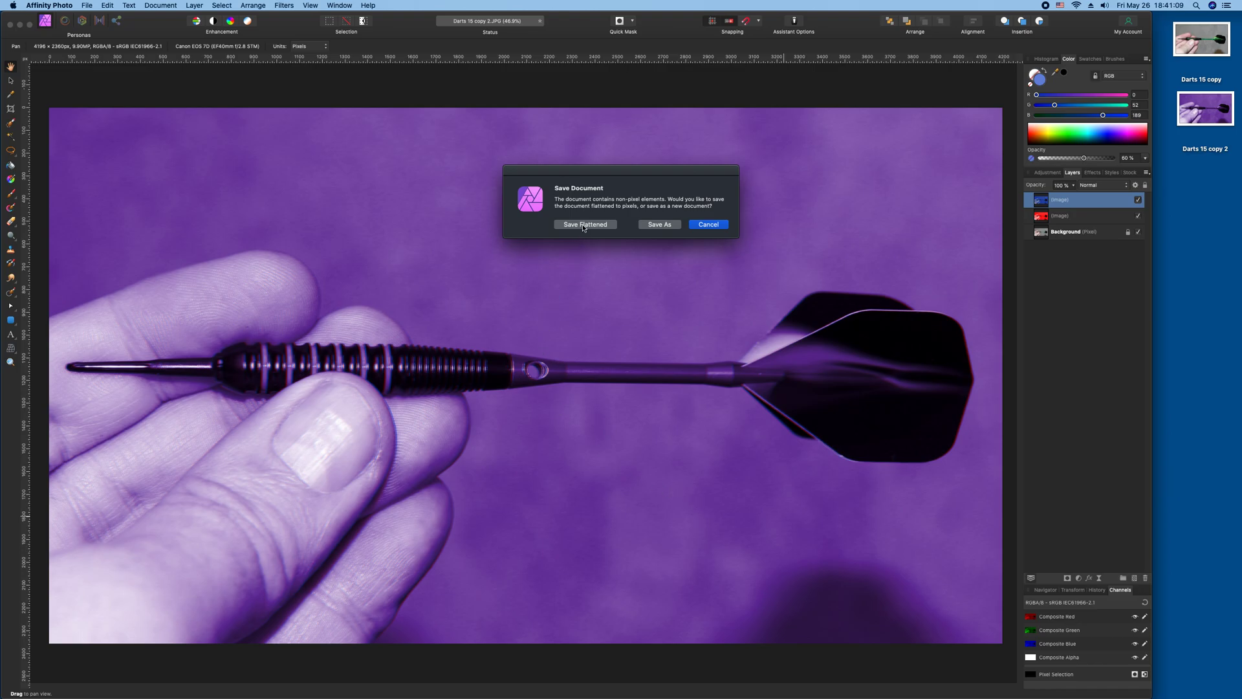
key(Escape)
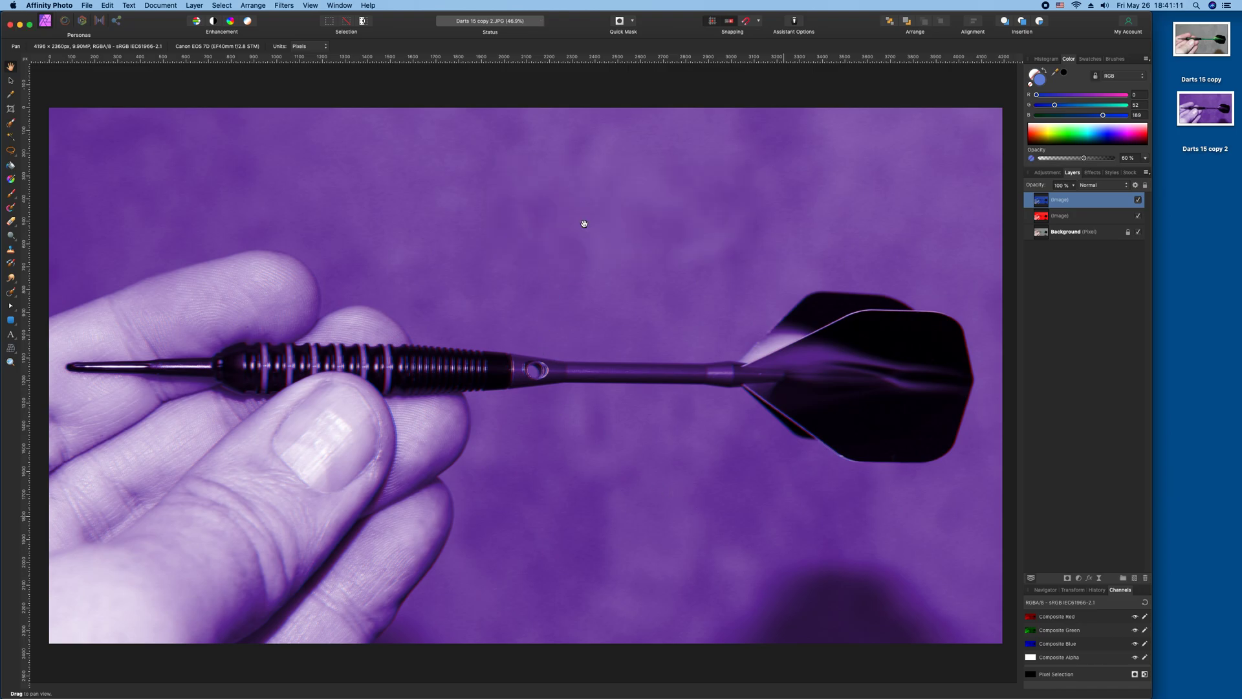